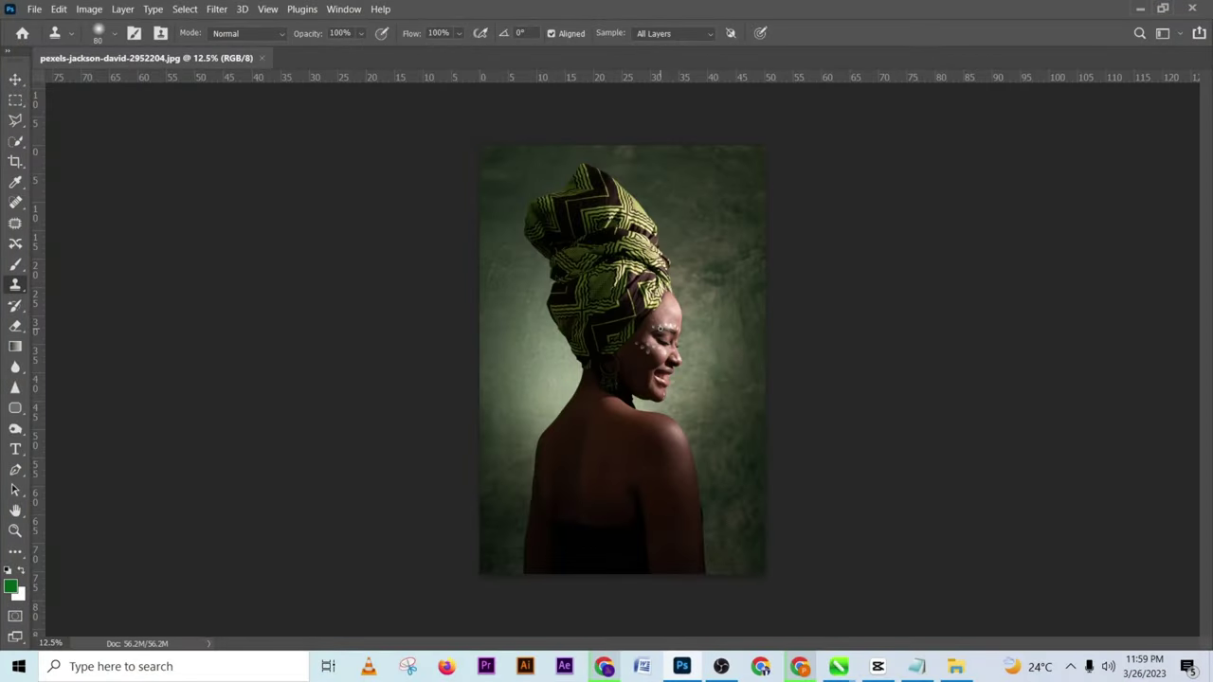
# - Show the Layers panel from the Window menu and dock it at the right of the portrait
pyautogui.scroll(2, 607, 361)
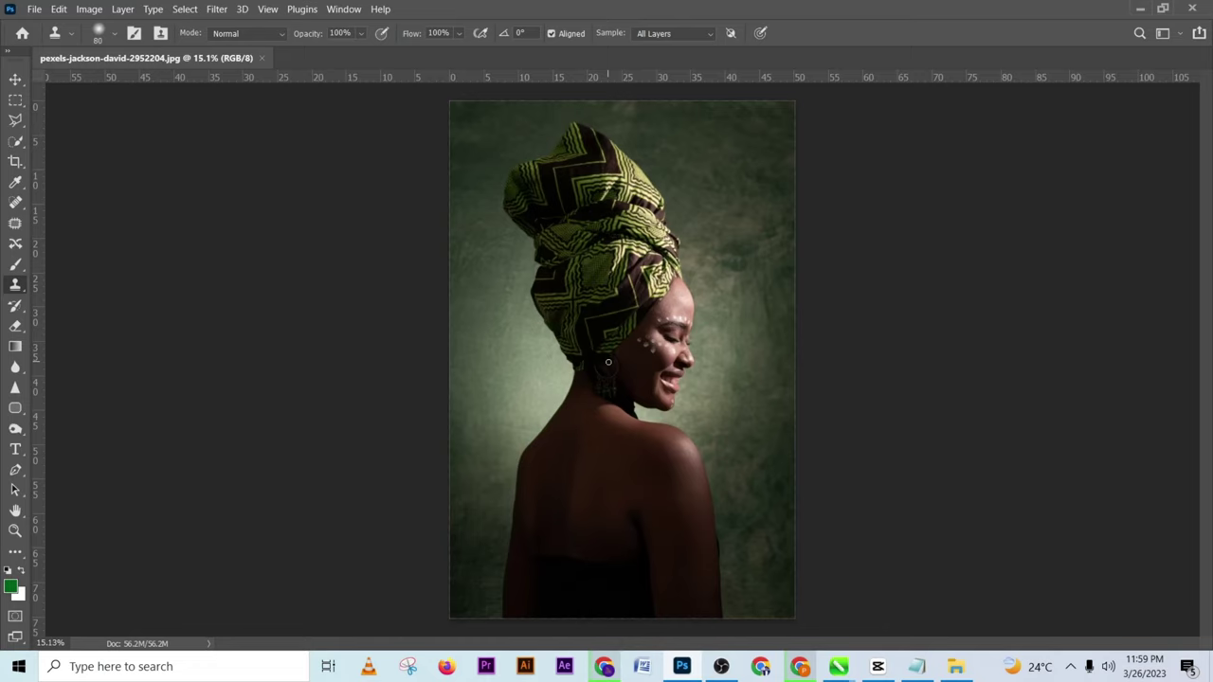
pyautogui.scroll(1, 638, 372)
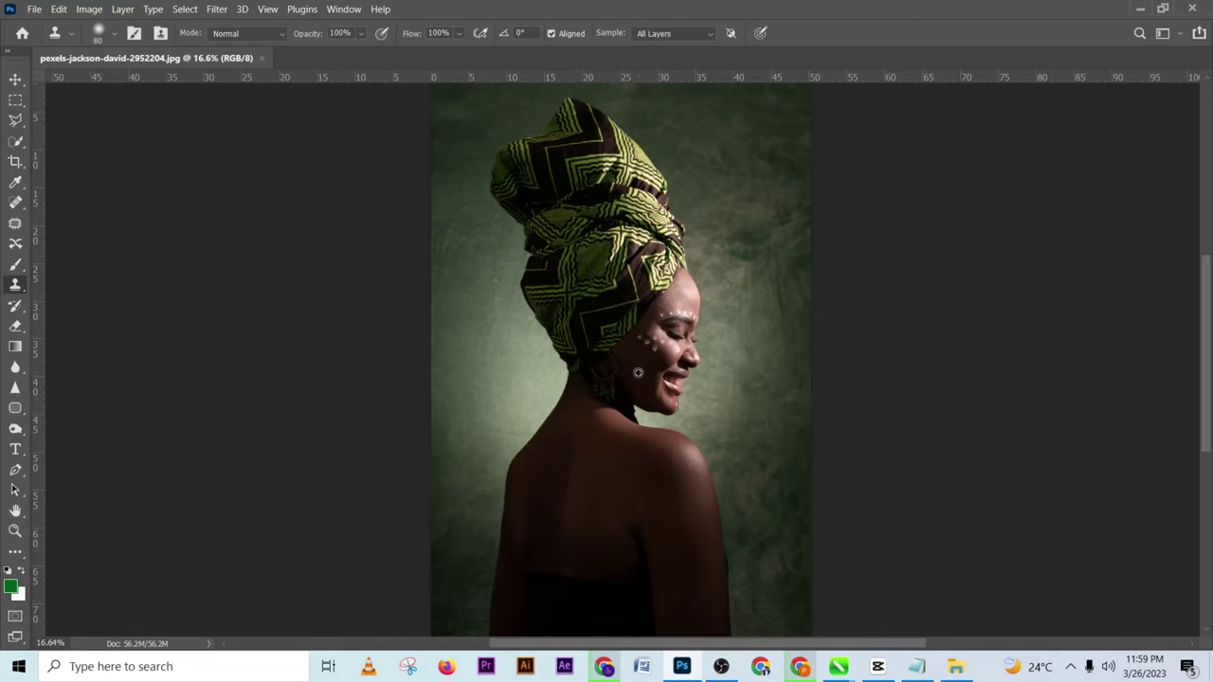
pyautogui.scroll(-1, 637, 372)
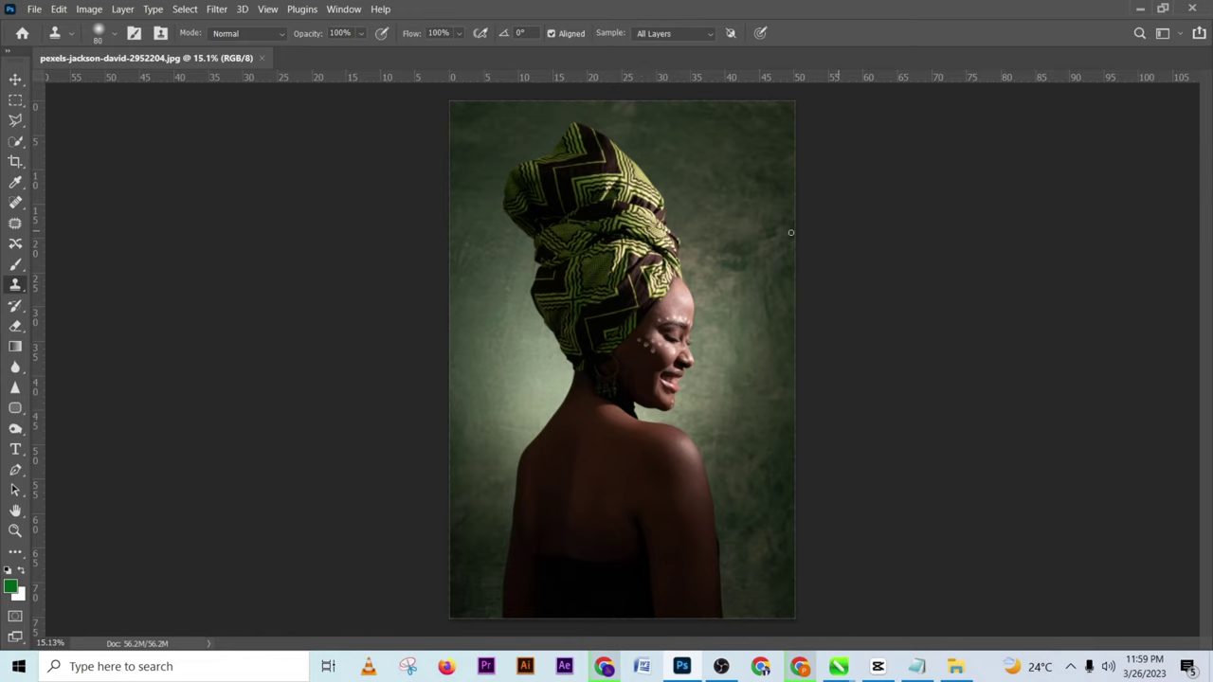
pyautogui.click(345, 10)
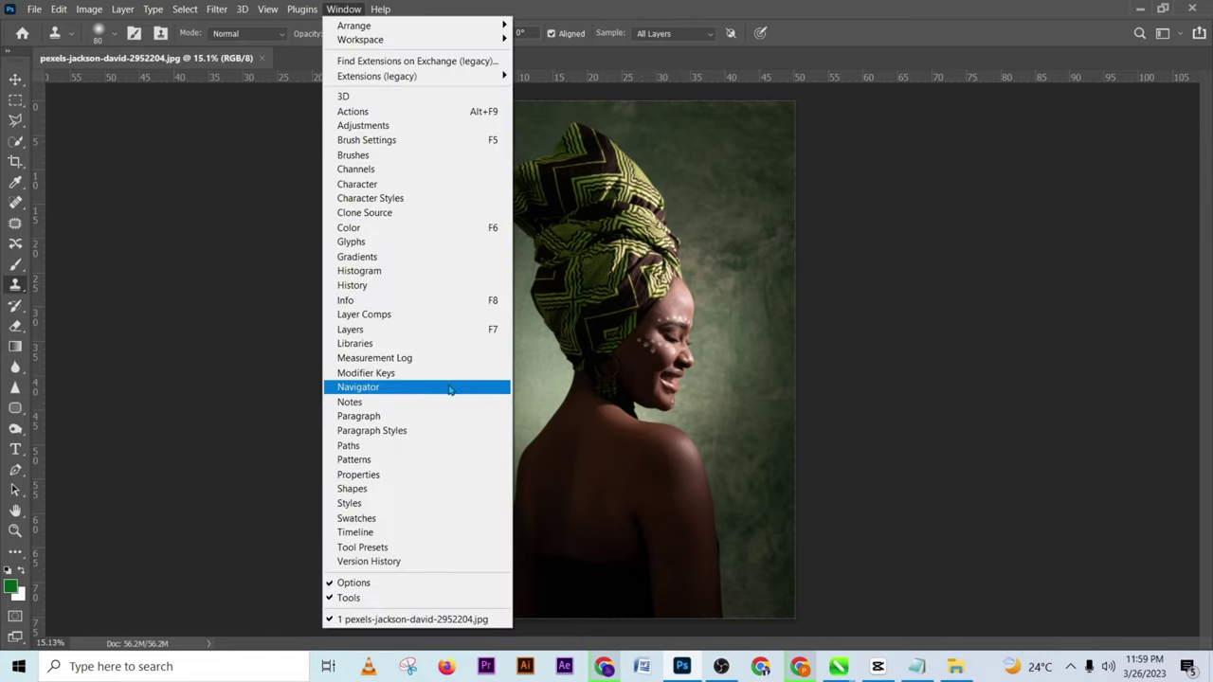
pyautogui.click(414, 336)
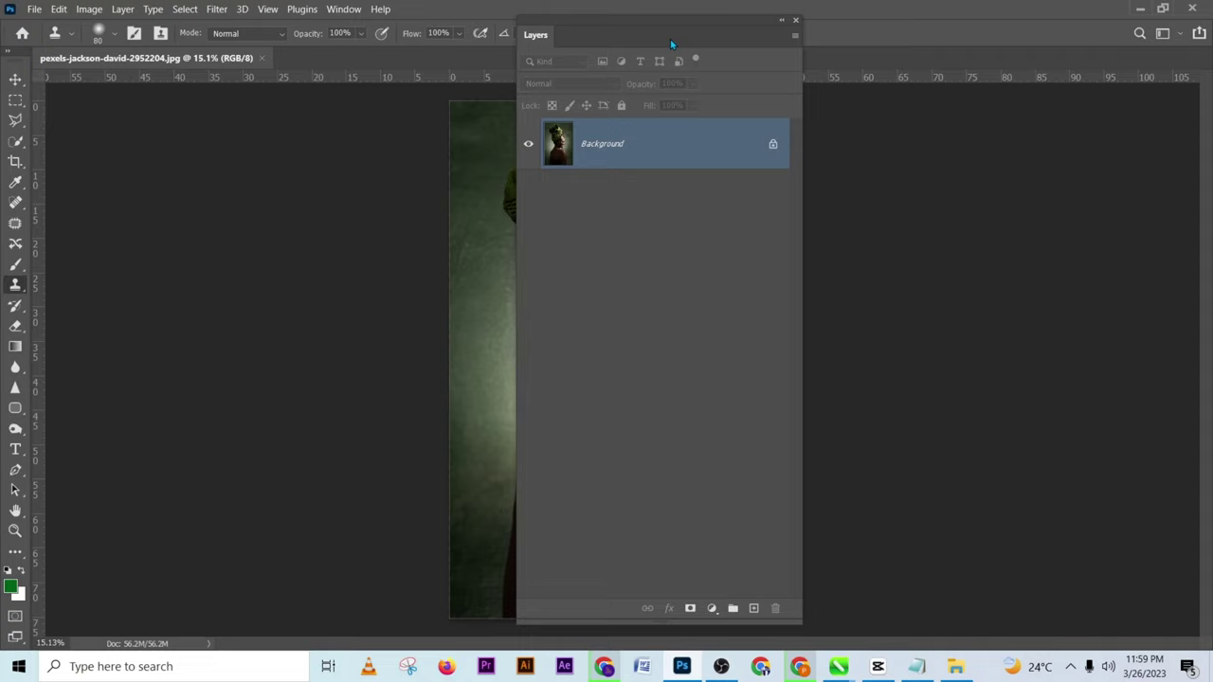
pyautogui.moveTo(671, 44)
pyautogui.mouseDown()
pyautogui.moveTo(1057, 59)
pyautogui.moveTo(1057, 37)
pyautogui.mouseUp()
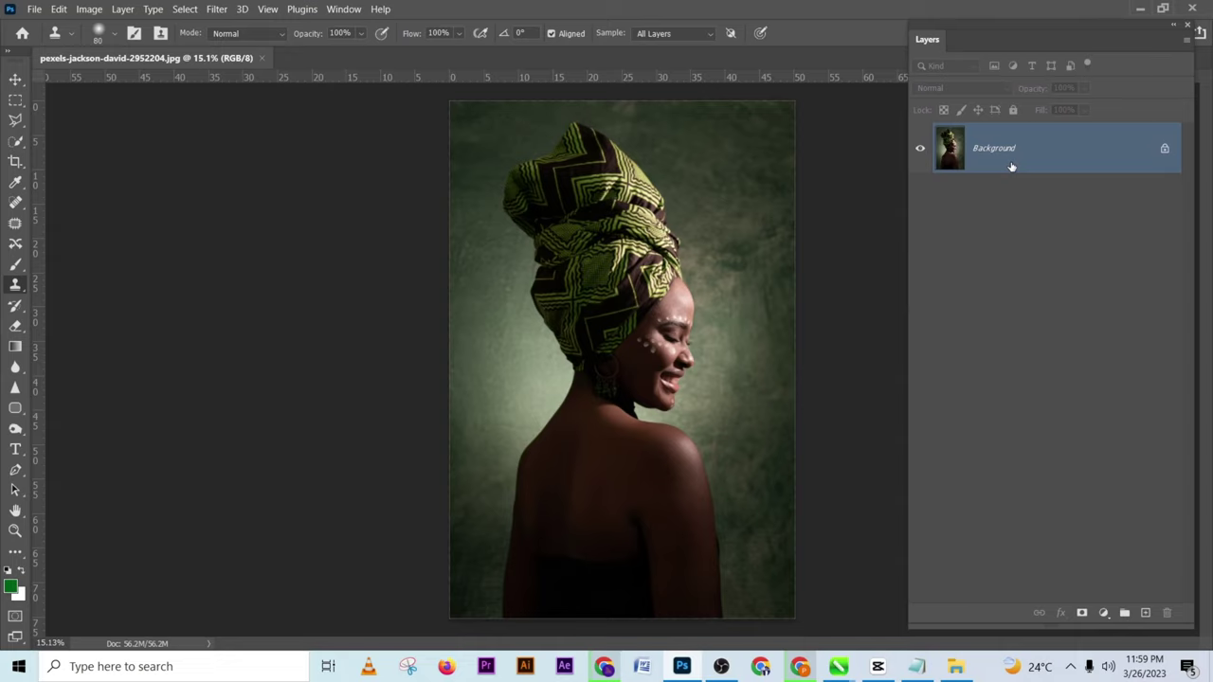
# - Duplicate the Background layer as 'Background copy'
pyautogui.hotkey('ctrl', 'j')
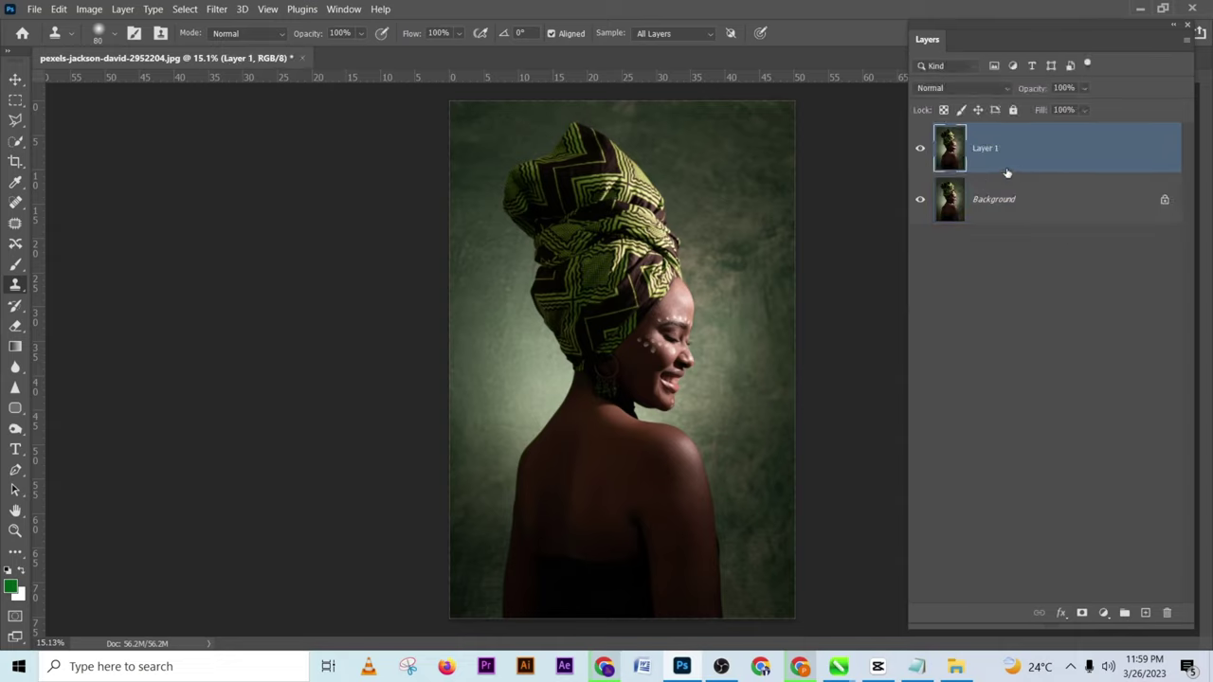
pyautogui.hotkey('ctrl', 'z')
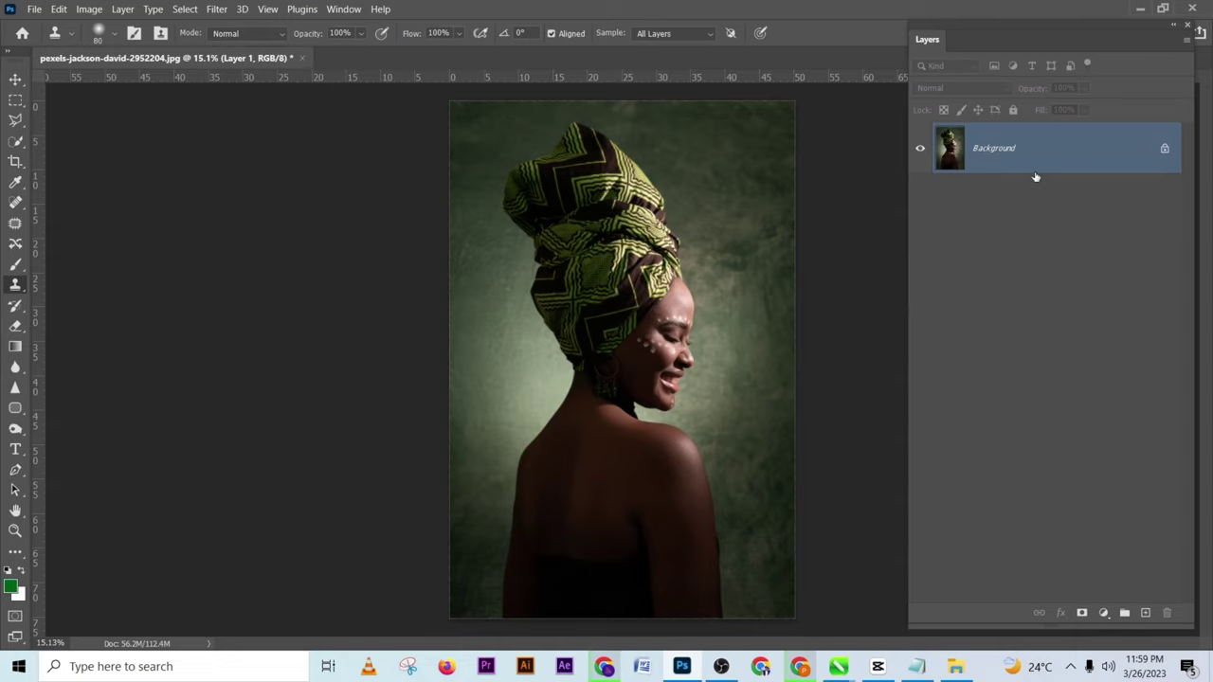
pyautogui.moveTo(1064, 154); pyautogui.dragTo(1148, 614)
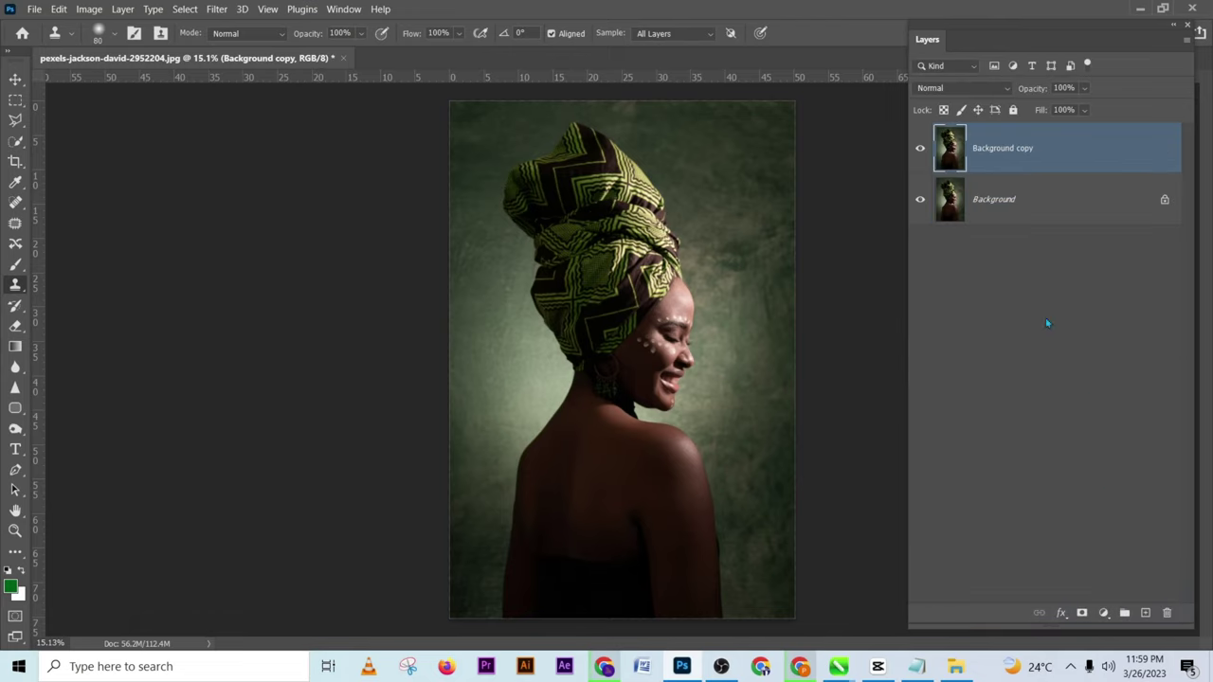
# - Add a Black & White adjustment layer above the photo
pyautogui.click(1103, 613)
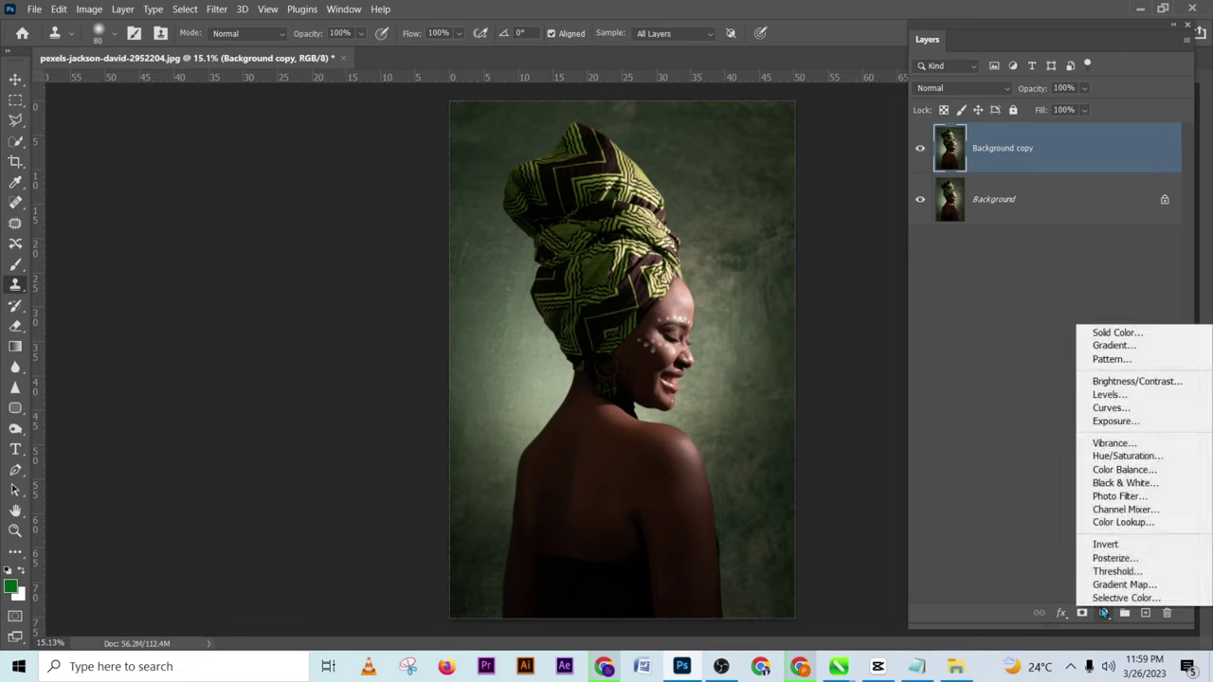
pyautogui.click(1125, 482)
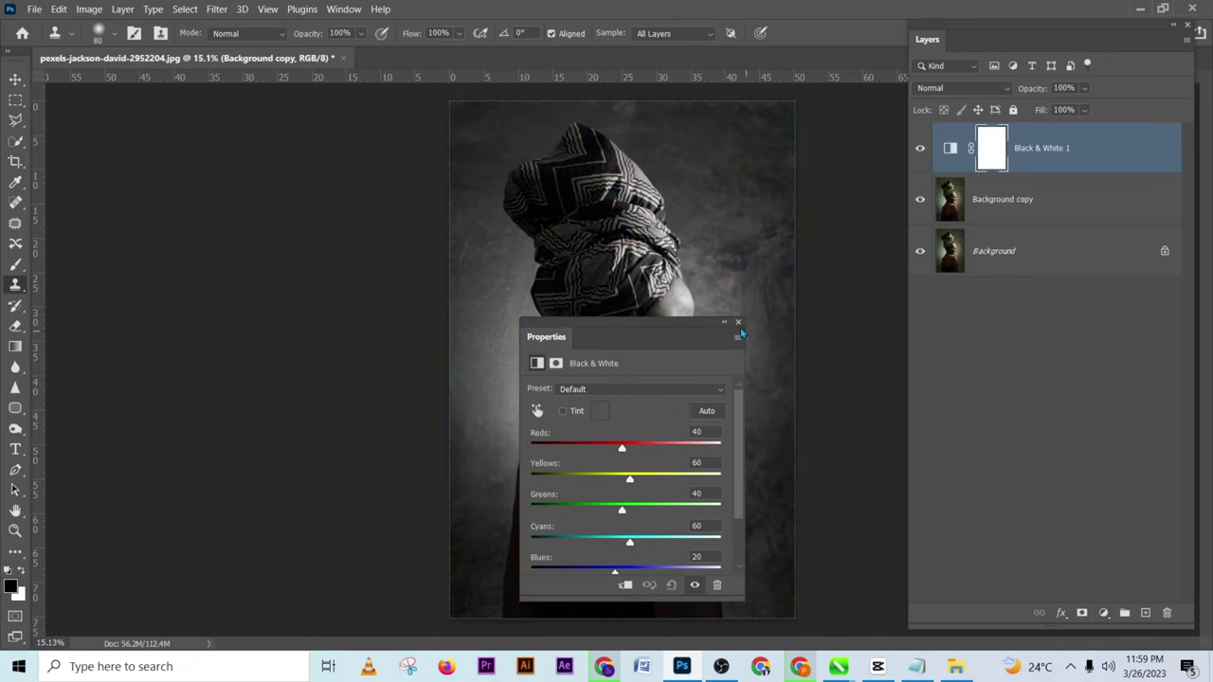
pyautogui.click(738, 322)
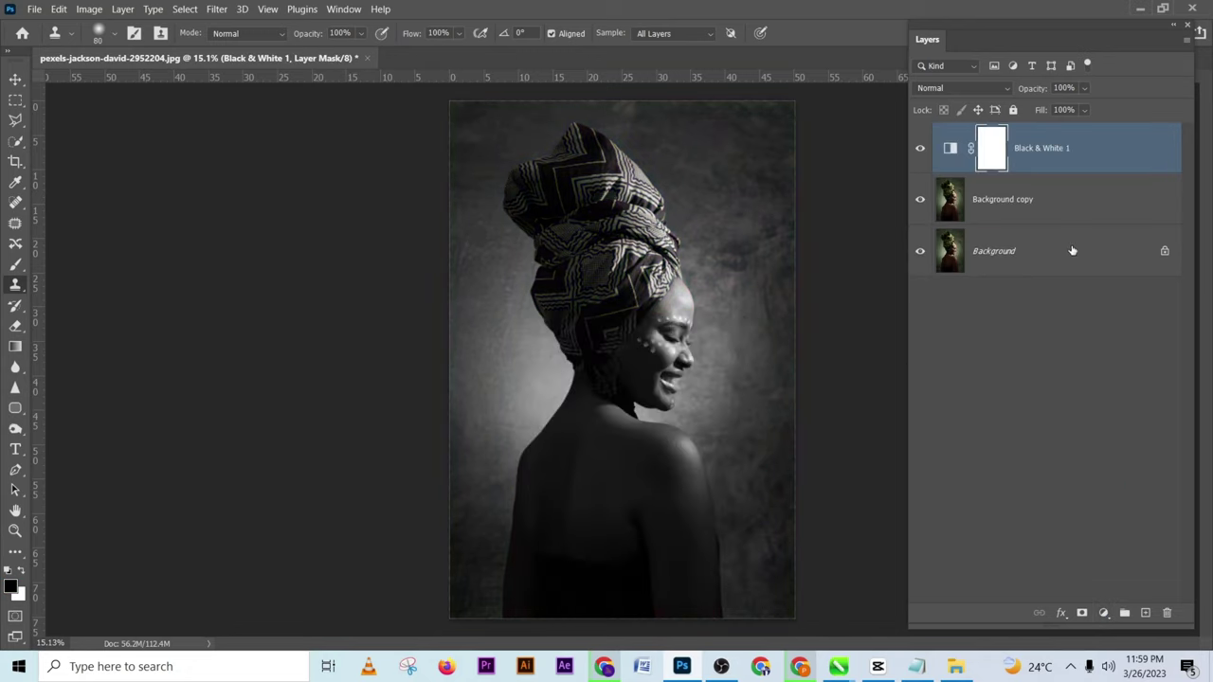
# - Set the Background copy layer's blend mode to Divide
pyautogui.click(1044, 201)
pyautogui.click(955, 88)
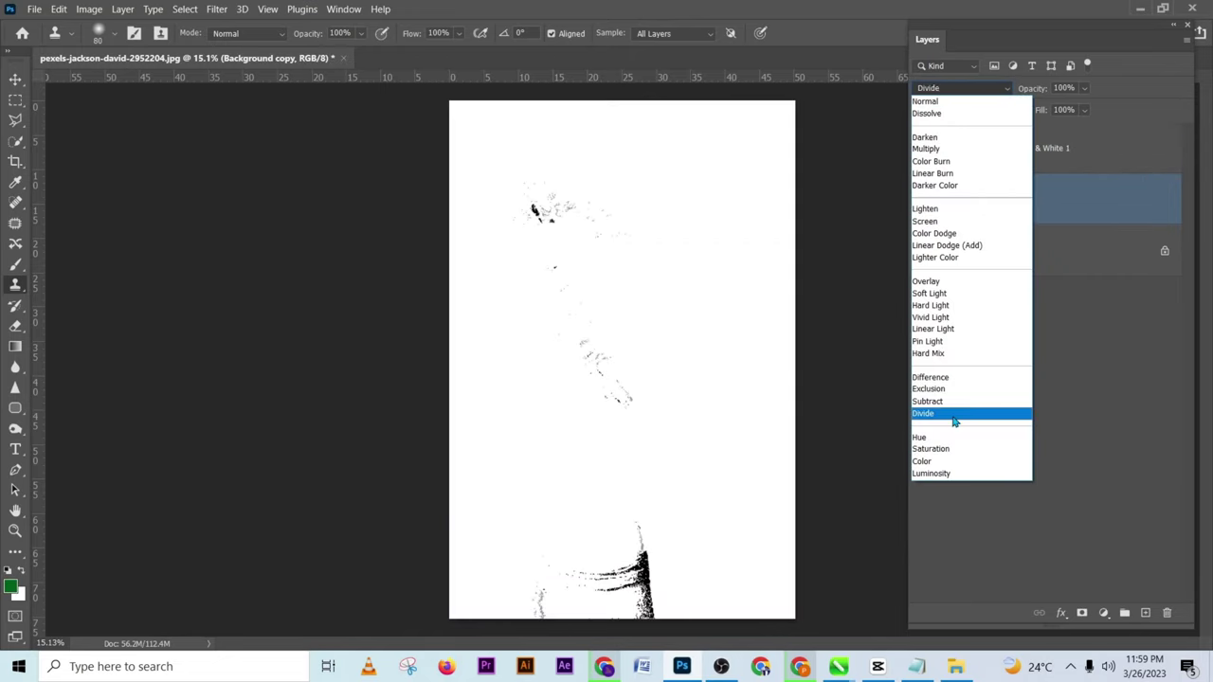
pyautogui.click(954, 416)
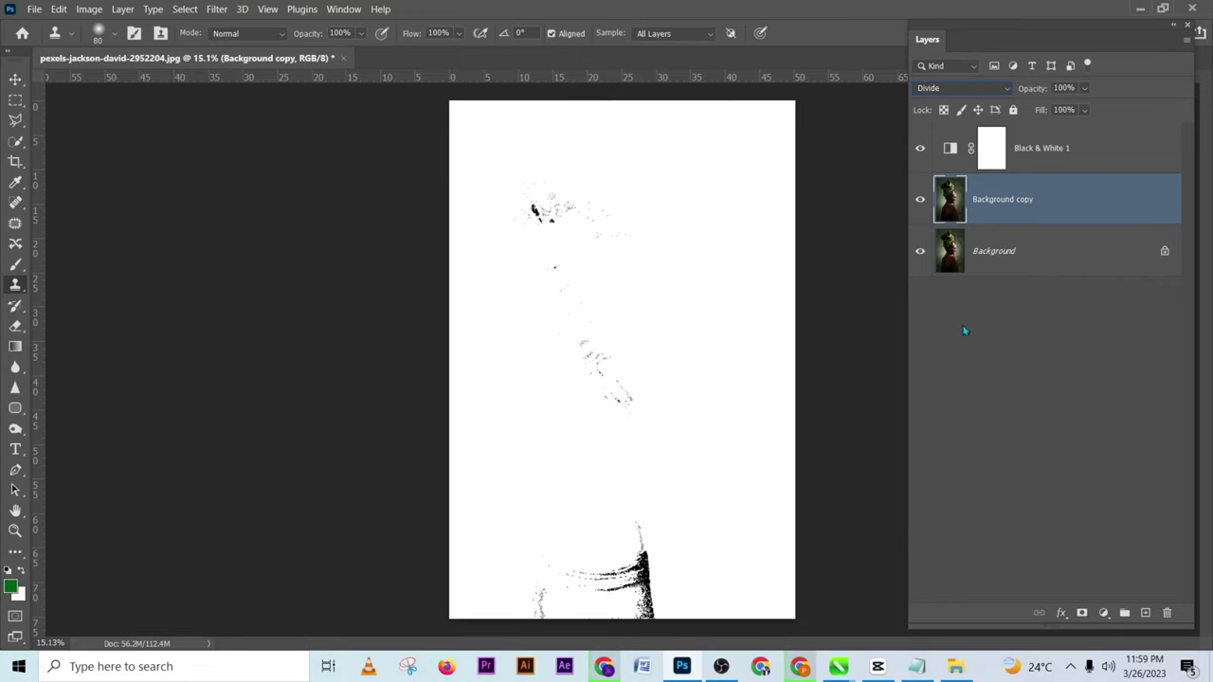
# - Apply a 27.7-pixel Gaussian Blur to Background copy
pyautogui.click(217, 8)
pyautogui.moveTo(285, 197)
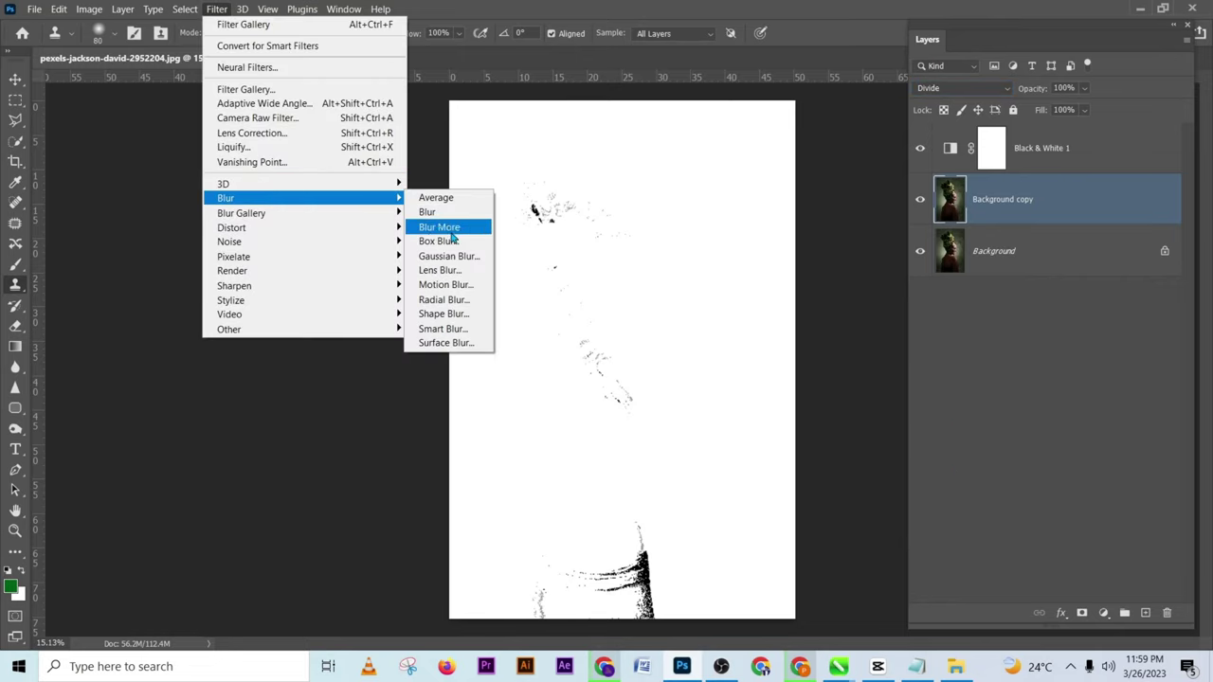
pyautogui.click(469, 257)
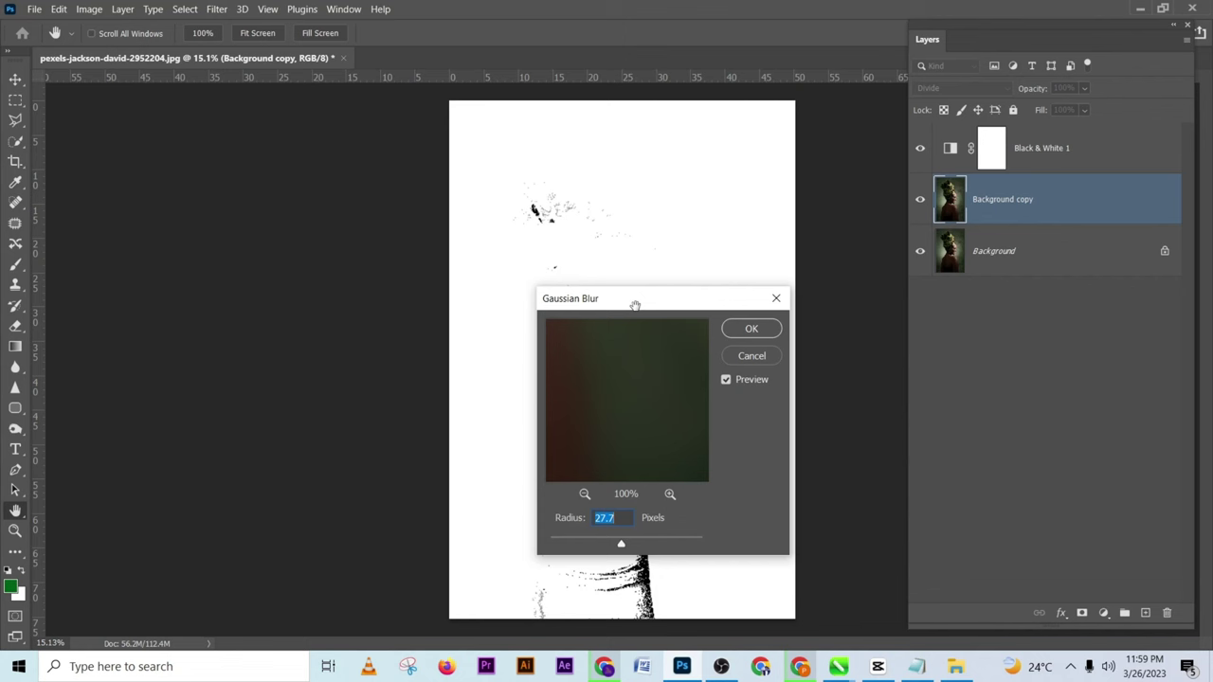
pyautogui.moveTo(638, 308); pyautogui.dragTo(803, 267)
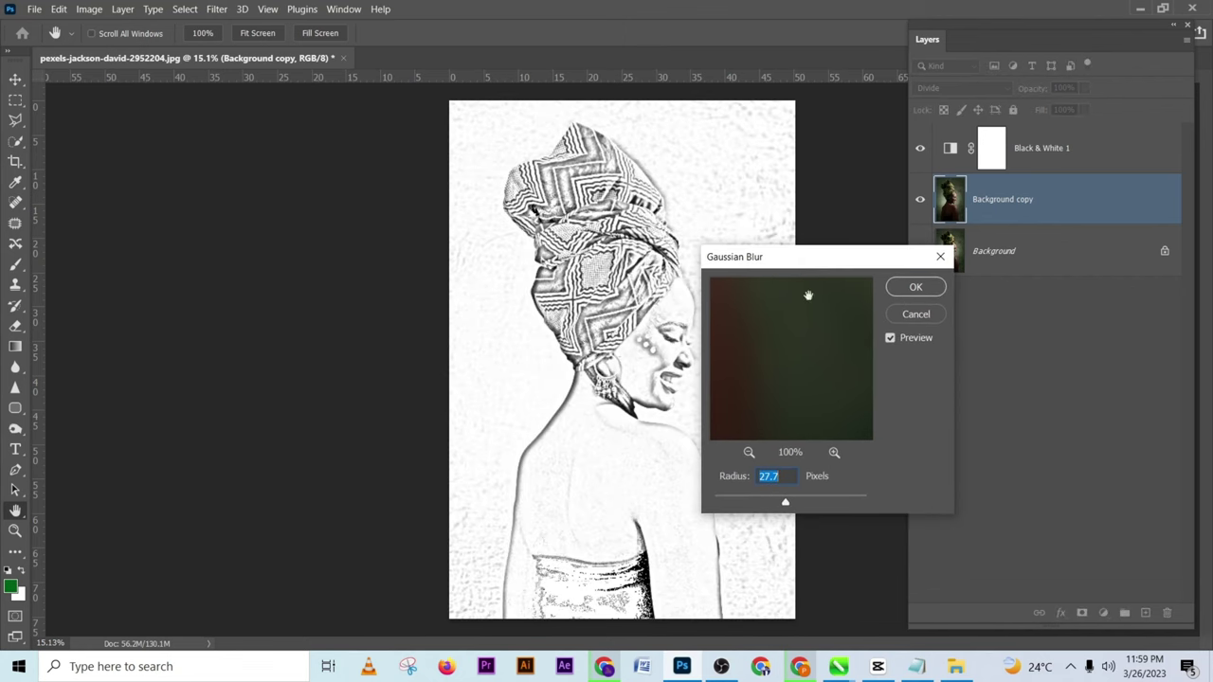
pyautogui.click(761, 501)
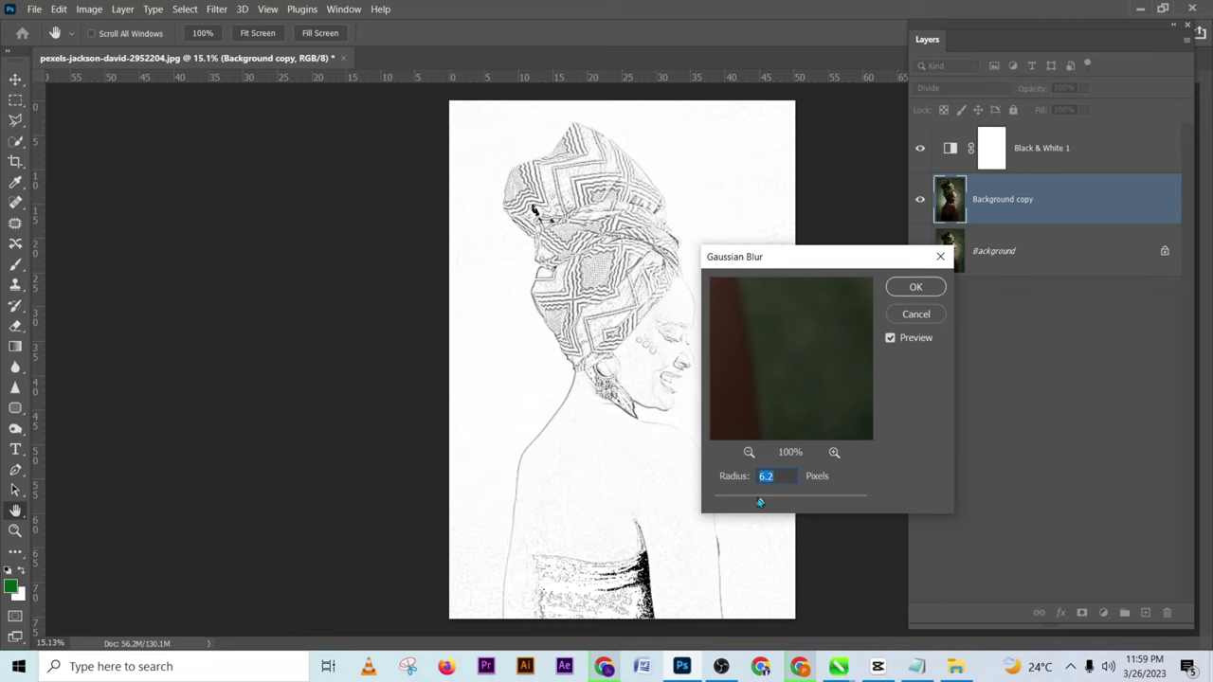
pyautogui.moveTo(759, 502); pyautogui.dragTo(743, 502)
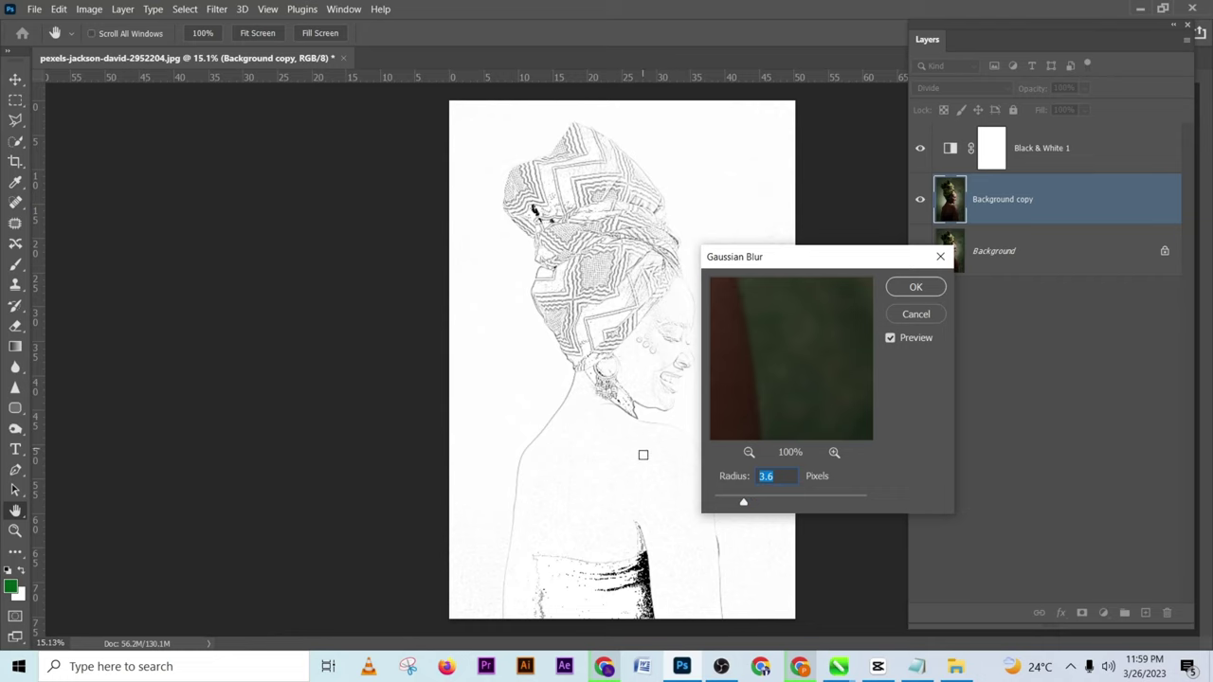
pyautogui.click(780, 503)
pyautogui.moveTo(788, 503); pyautogui.dragTo(796, 503)
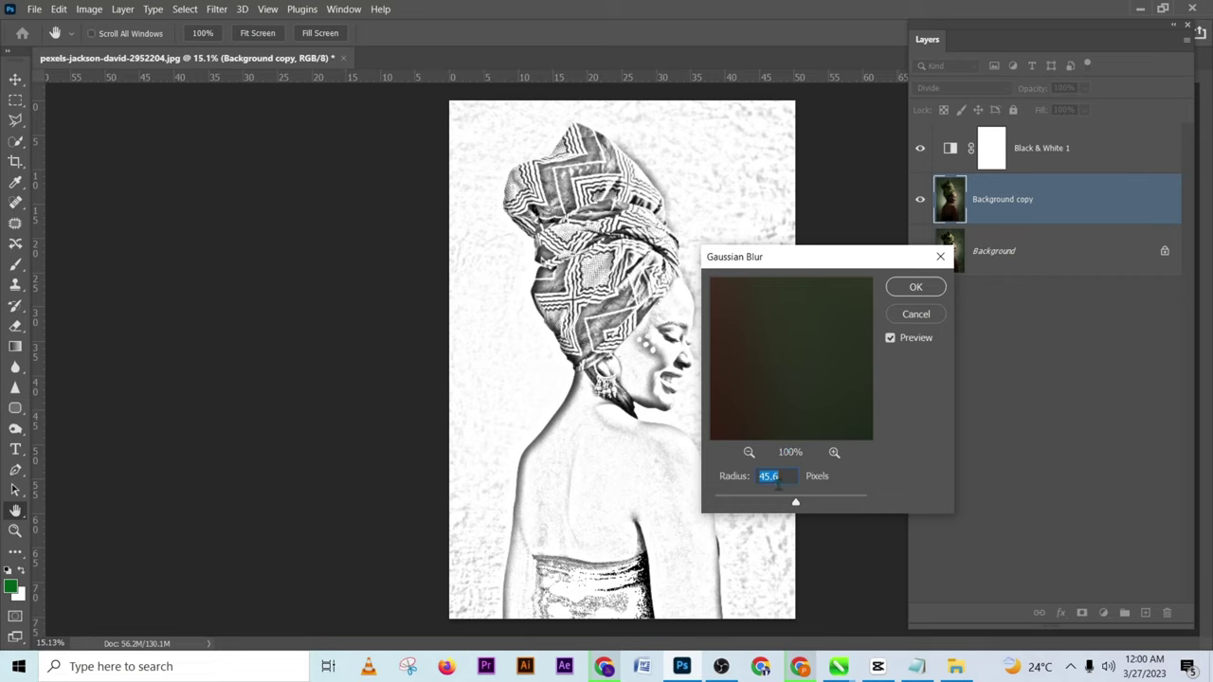
pyautogui.moveTo(795, 503); pyautogui.dragTo(783, 506)
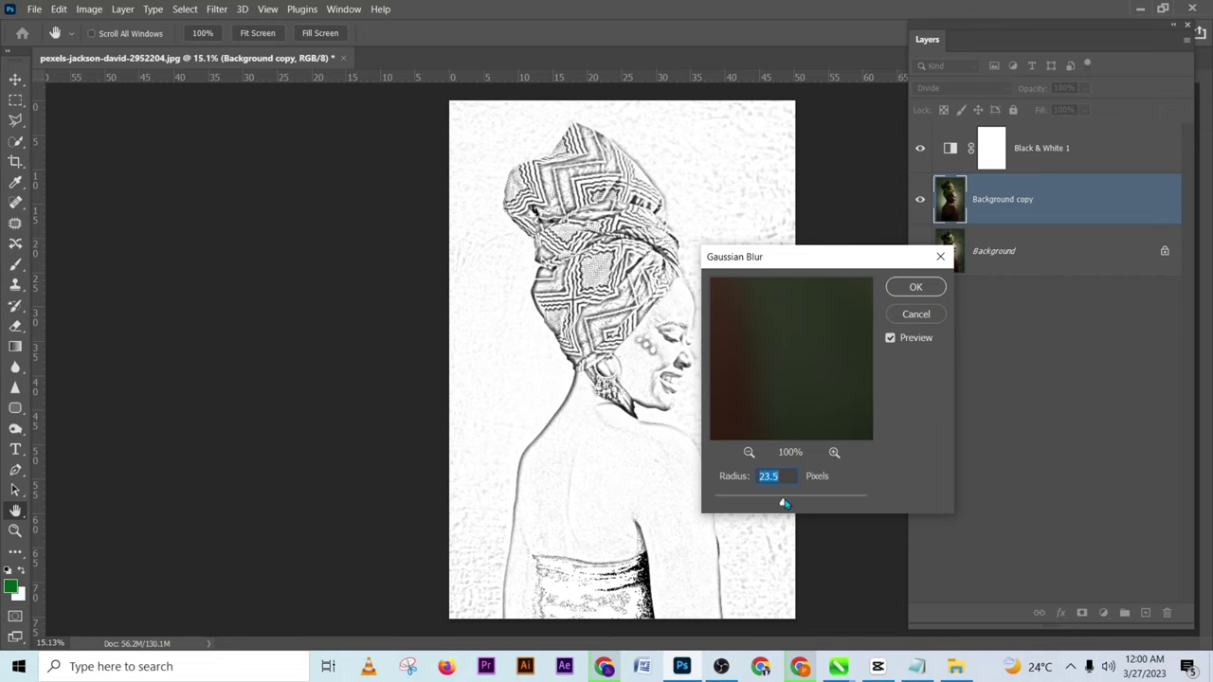
pyautogui.moveTo(783, 503); pyautogui.dragTo(786, 504)
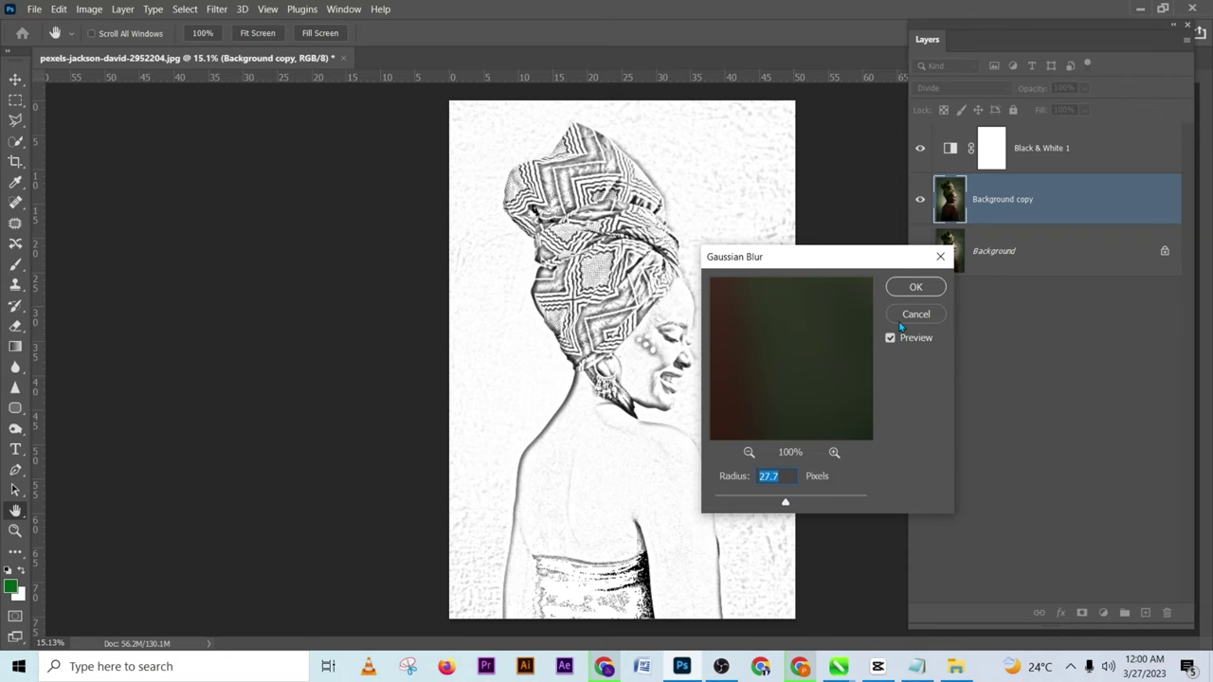
pyautogui.click(904, 290)
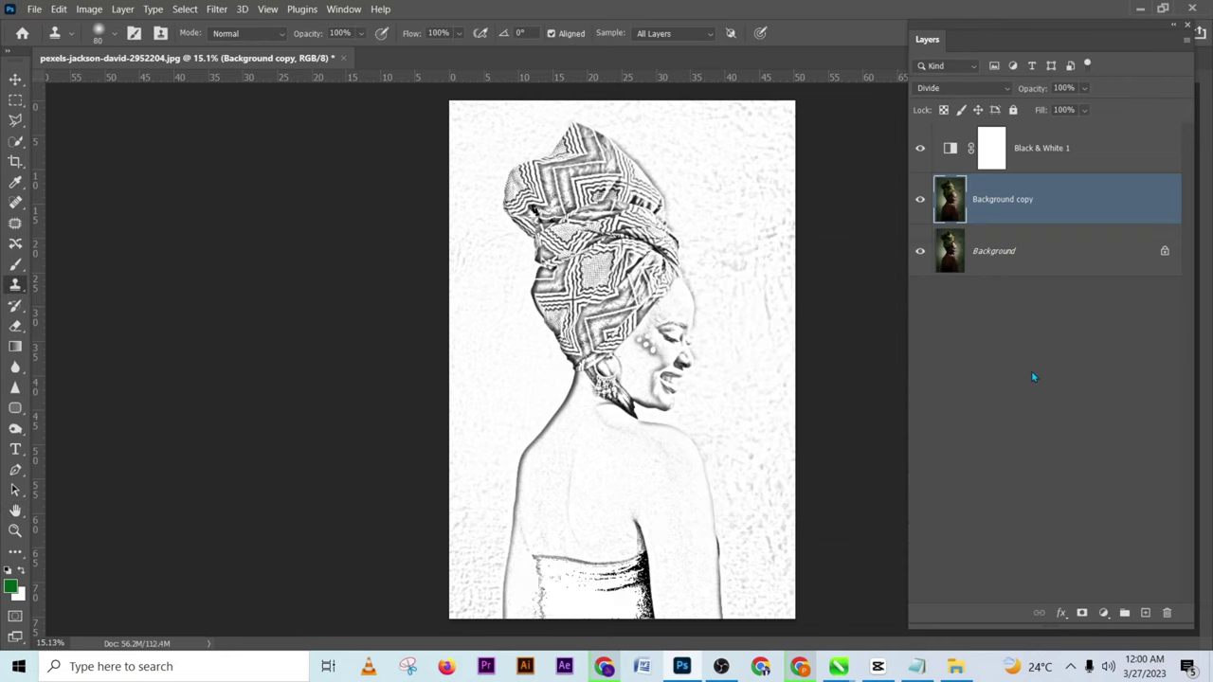
# - Add a Curves 1 adjustment, pulling the RGB midpoint down-right to darken the sketch lines
pyautogui.click(1105, 613)
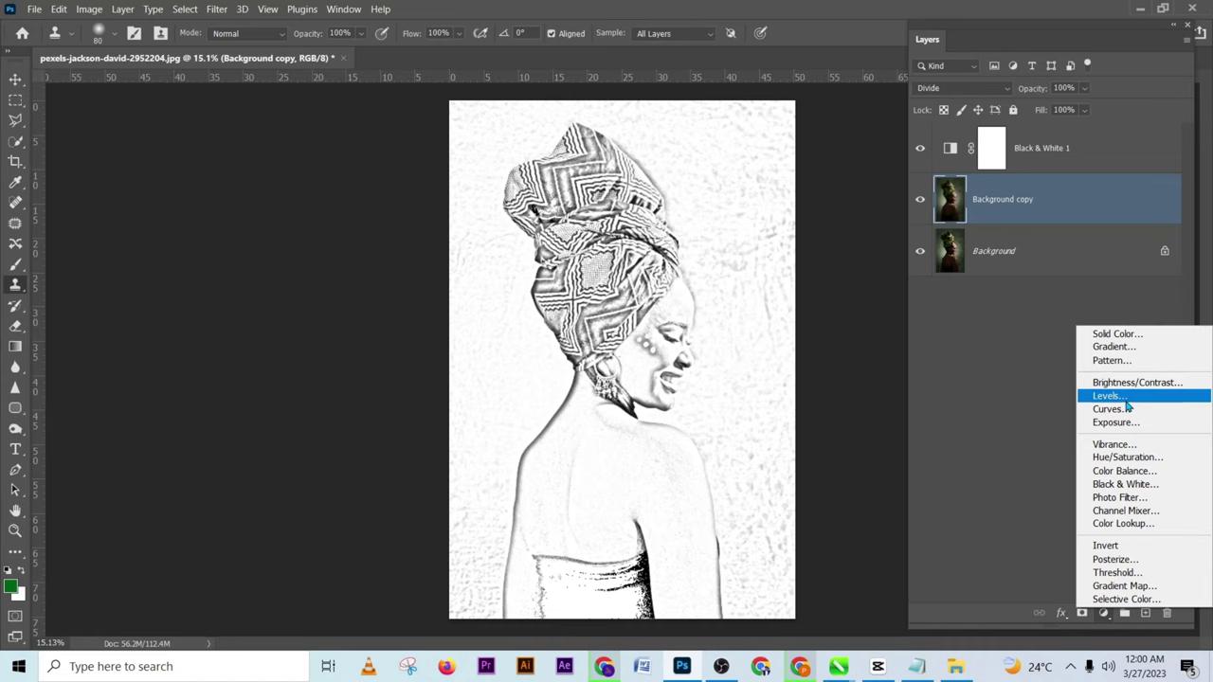
pyautogui.click(1128, 409)
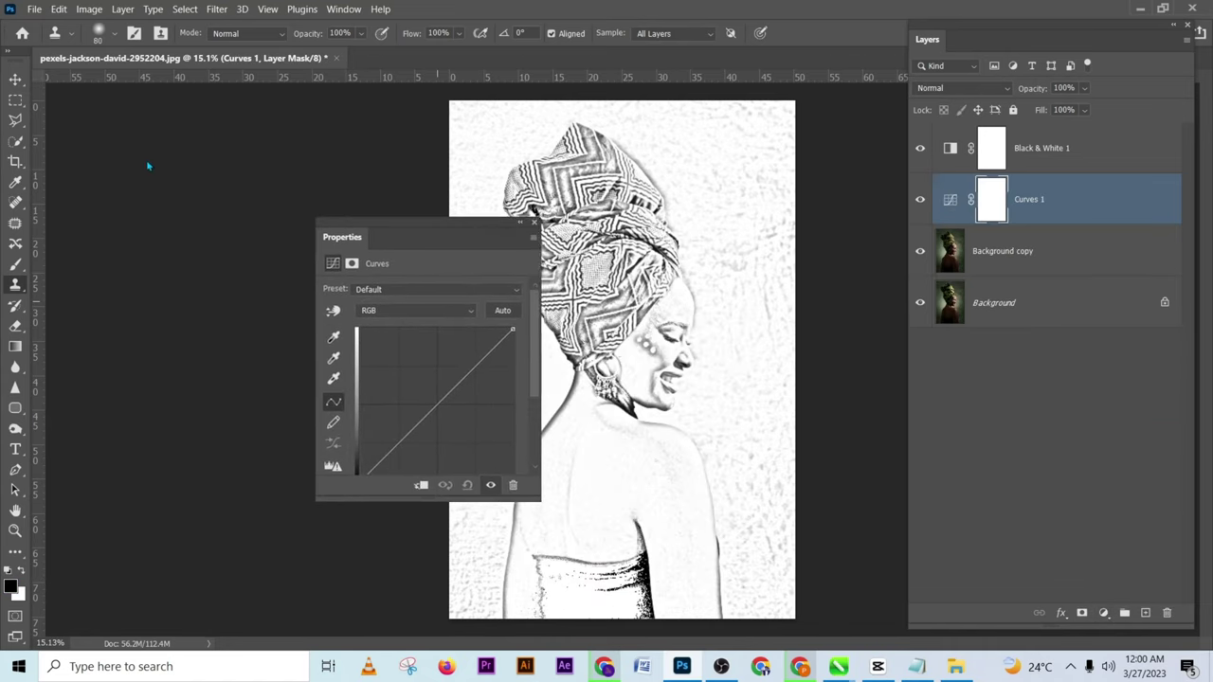
pyautogui.moveTo(343, 239); pyautogui.dragTo(266, 161)
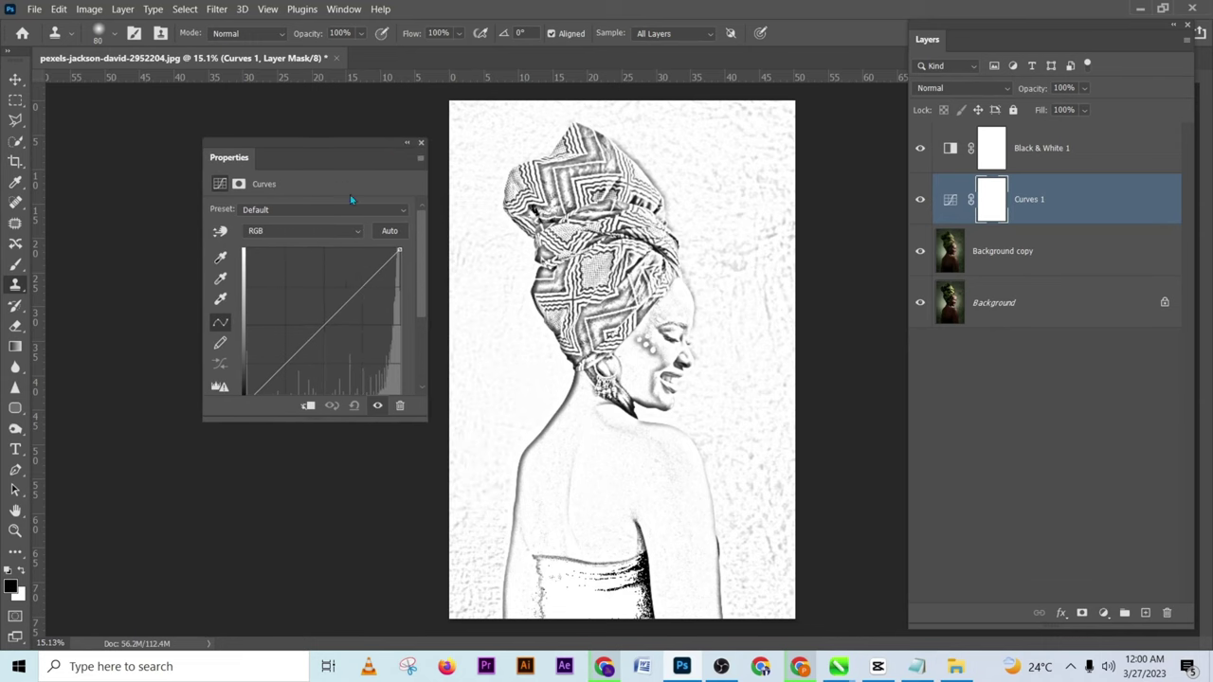
pyautogui.moveTo(338, 321); pyautogui.dragTo(344, 333)
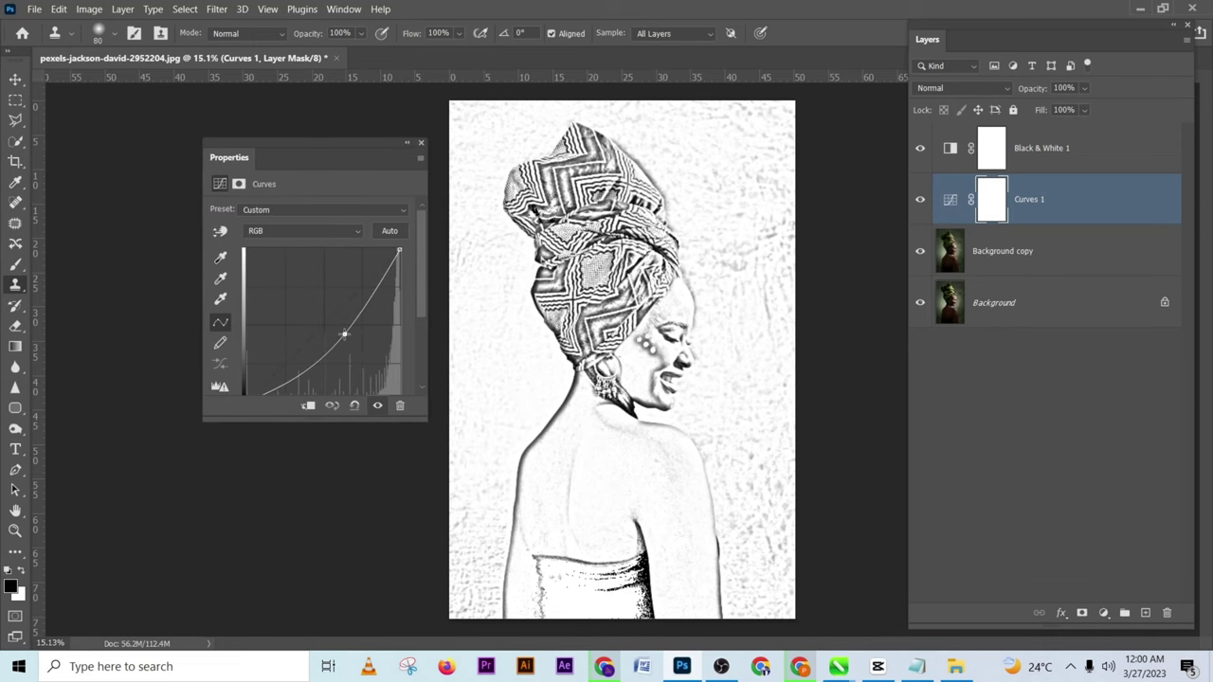
pyautogui.click(421, 144)
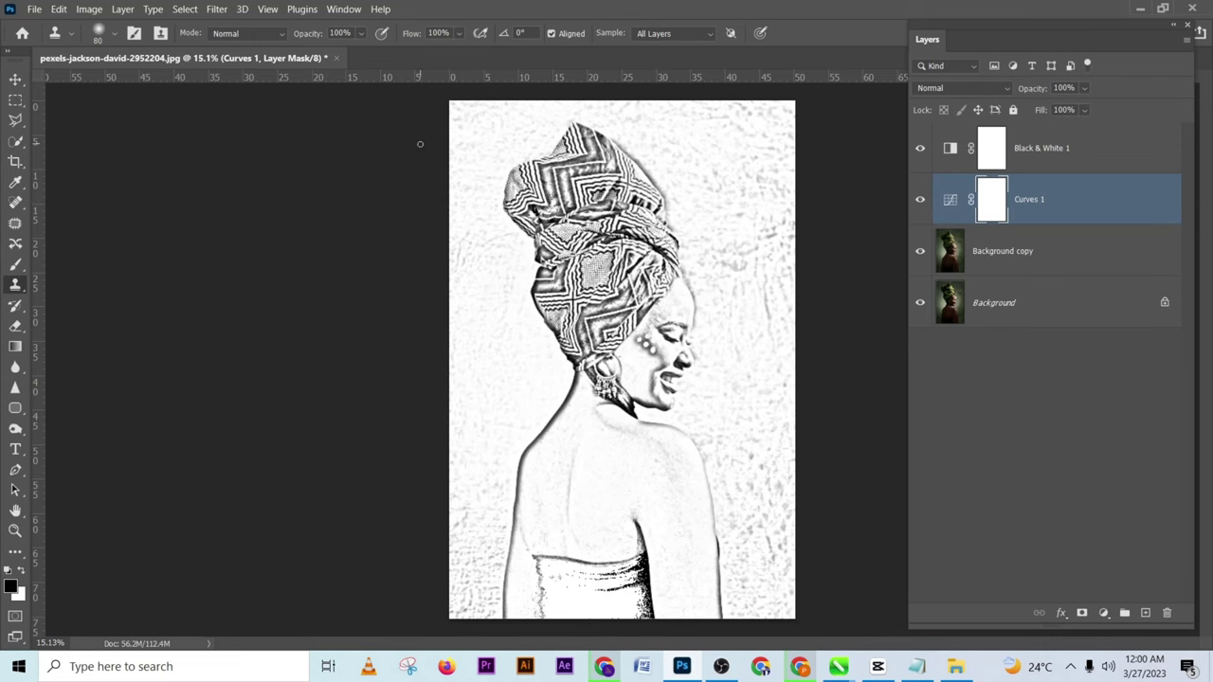
pyautogui.click(1127, 152)
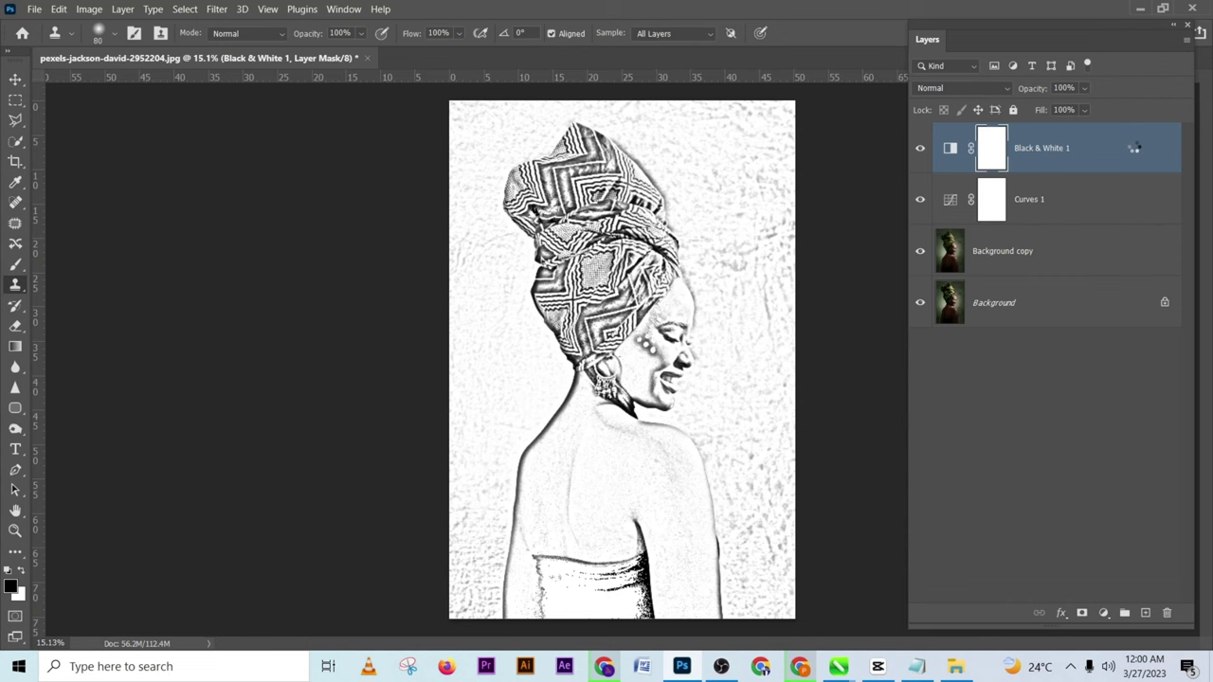
# - Stamp all visible layers into a new Layer 1 and add 12.98% noise
pyautogui.hotkey('ctrl', 'shift', 'alt', 'e')
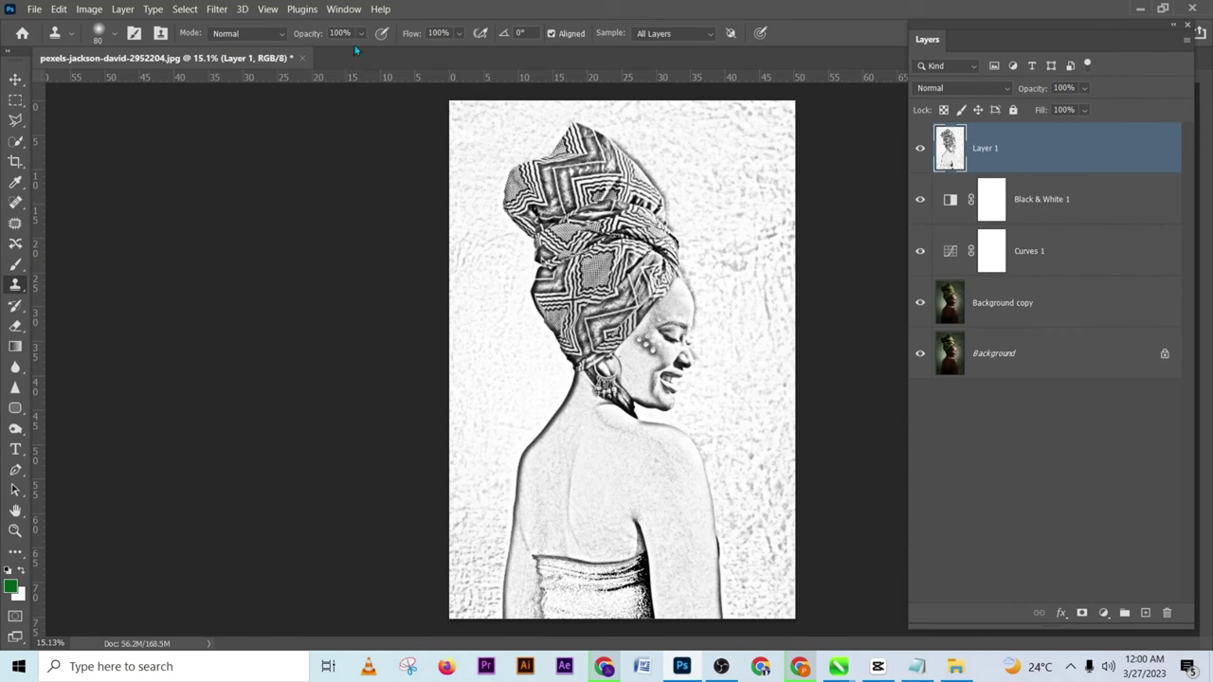
pyautogui.click(217, 10)
pyautogui.moveTo(229, 242)
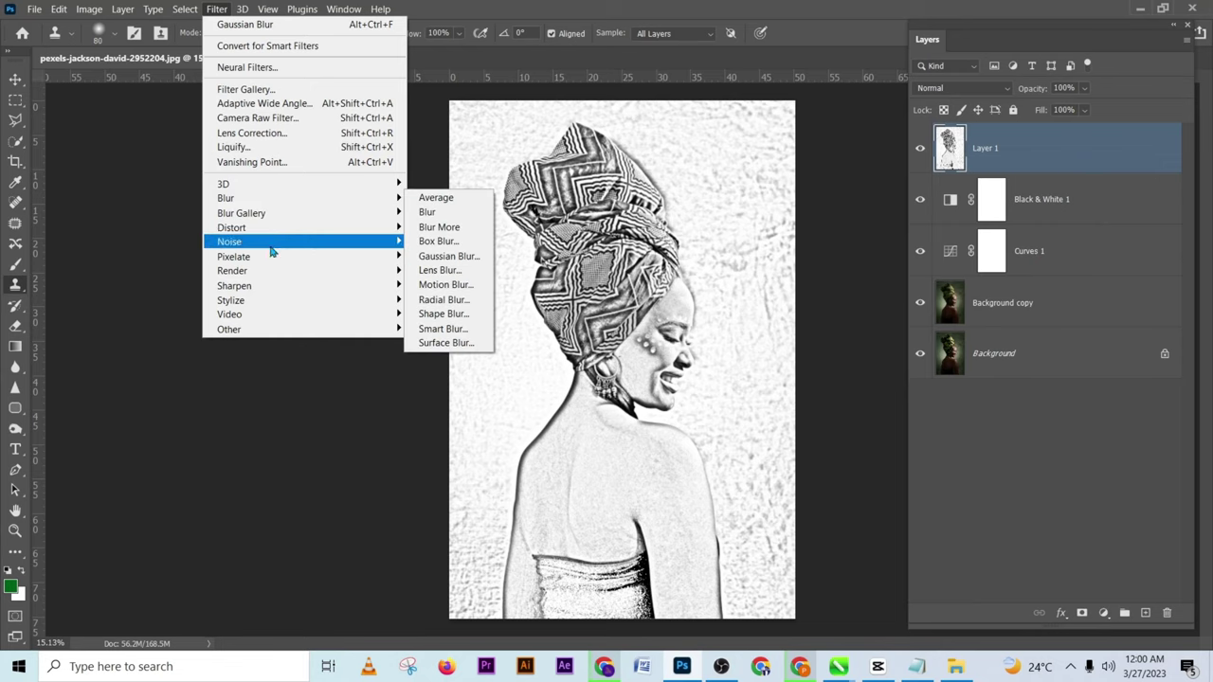
pyautogui.click(451, 242)
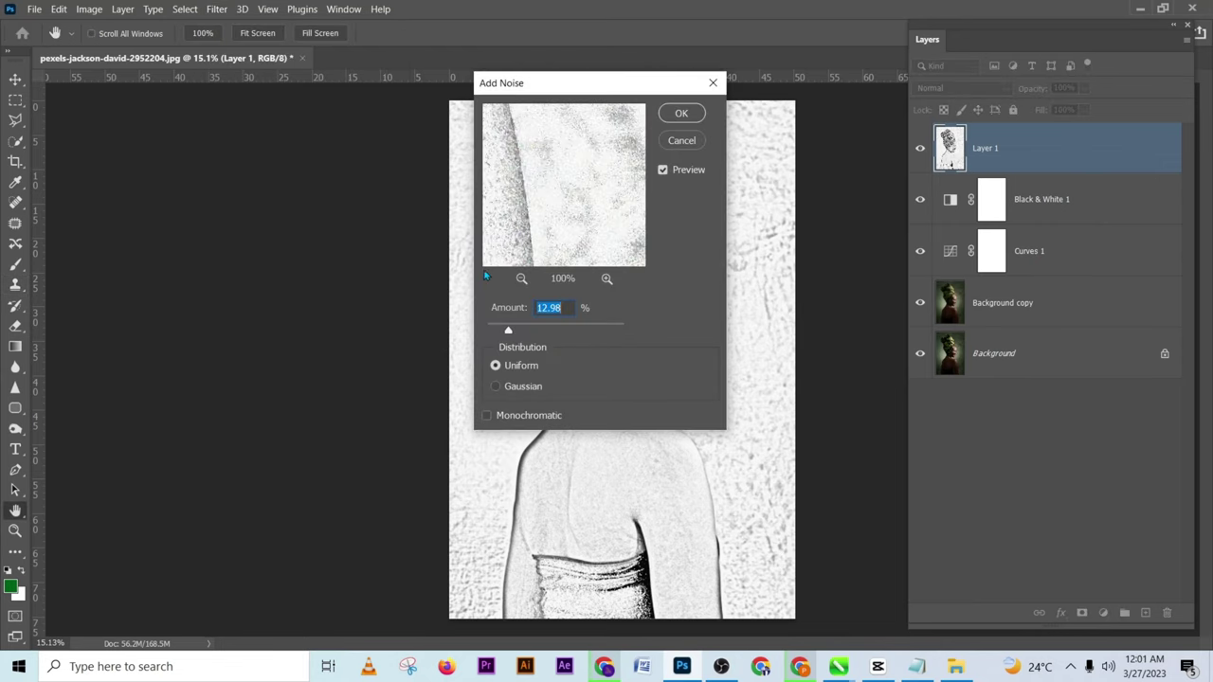
pyautogui.press('Return')
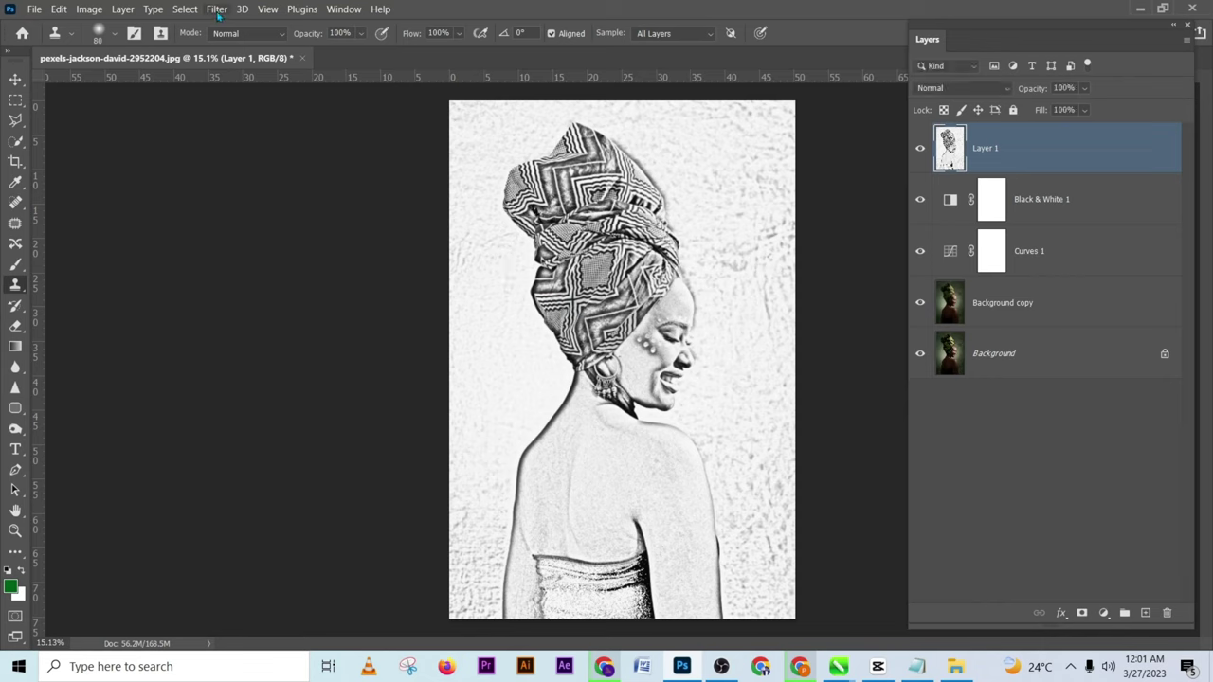
# - Apply Smart Sharpen to the merged Layer 1
pyautogui.click(217, 10)
pyautogui.moveTo(234, 285)
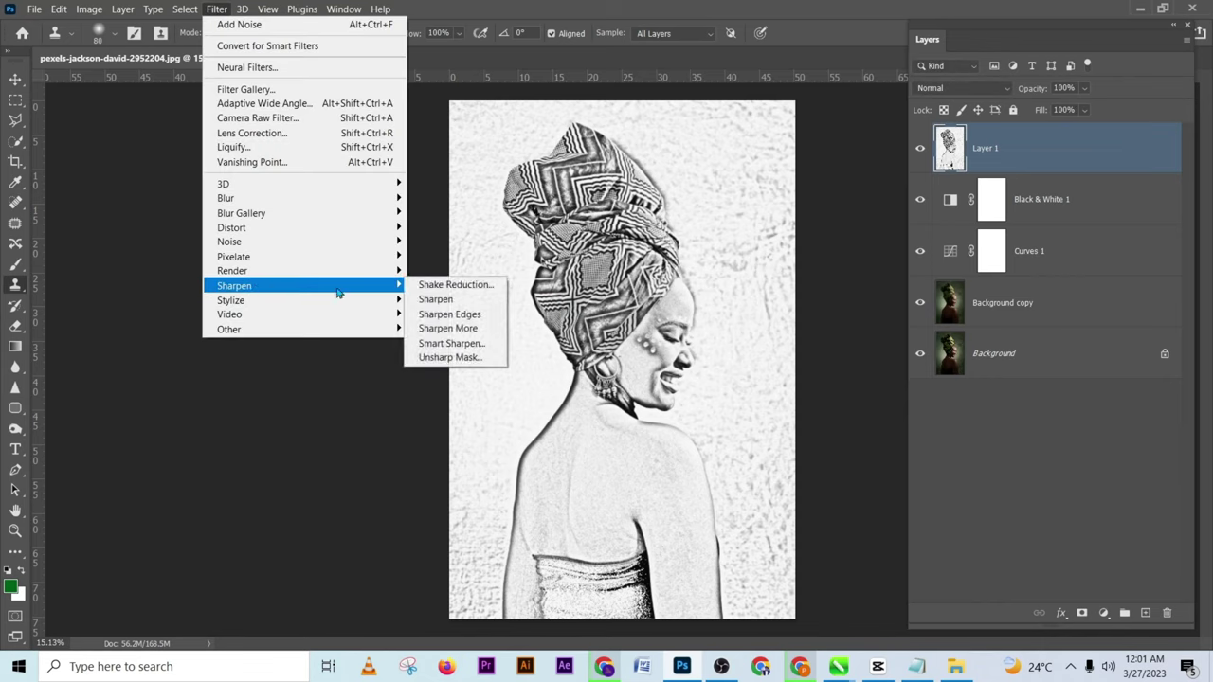
pyautogui.click(452, 343)
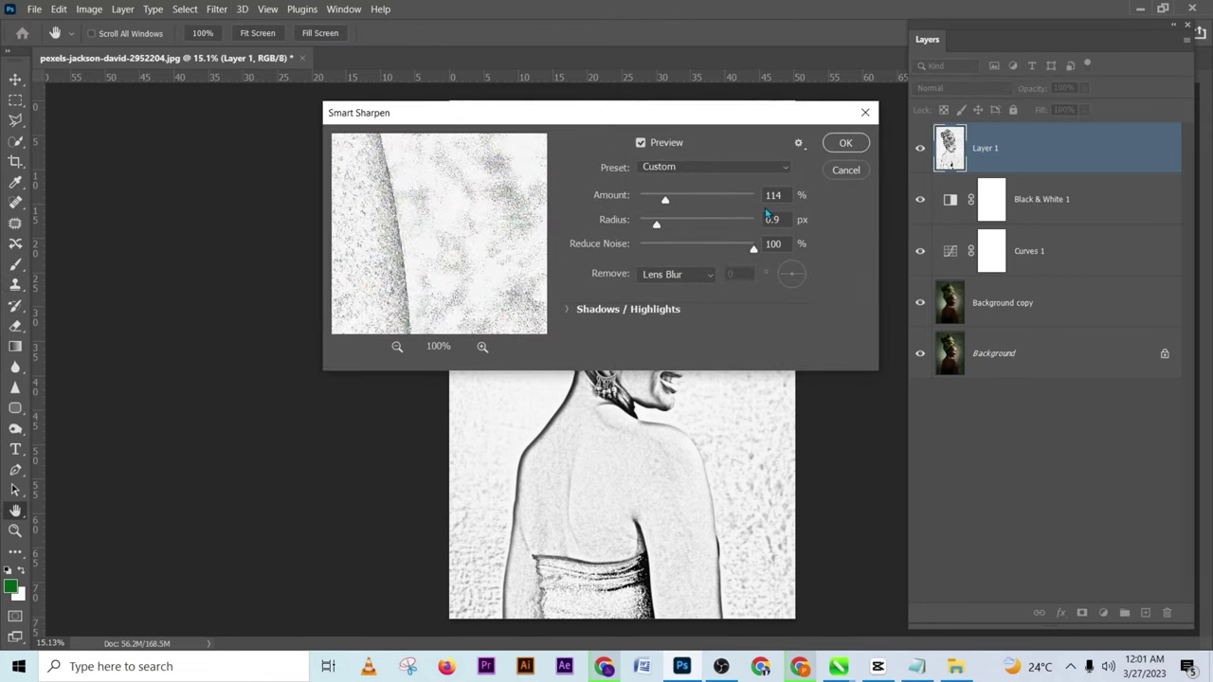
pyautogui.press('Return')
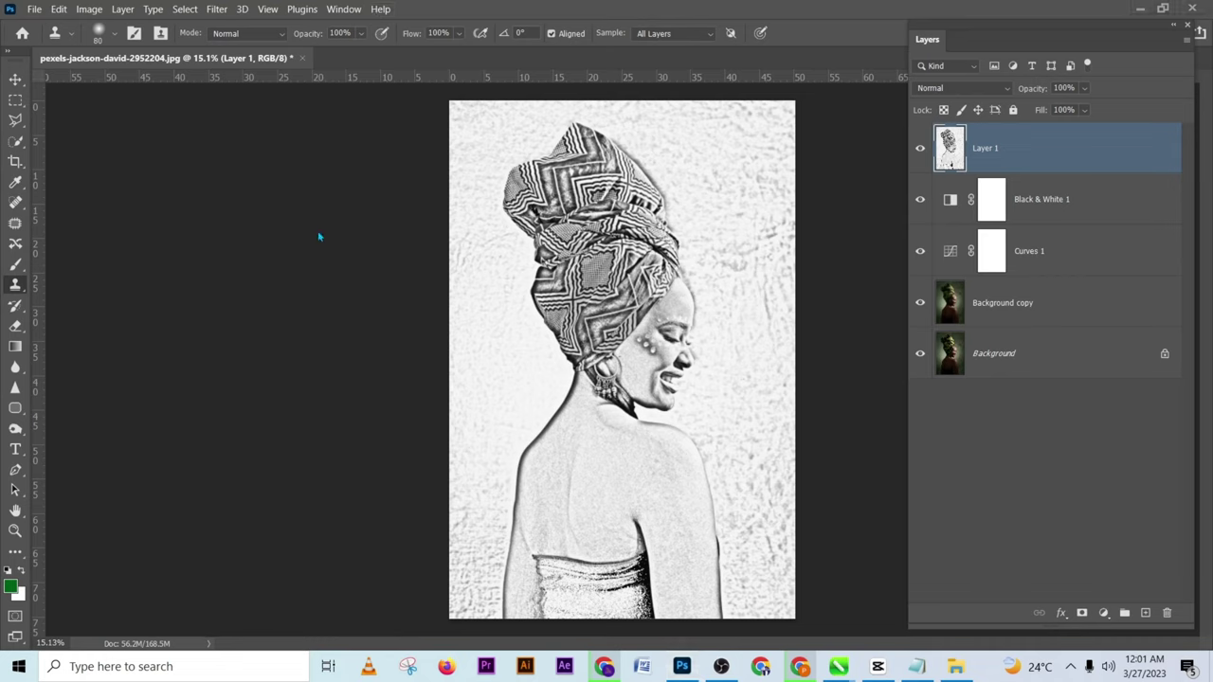
pyautogui.click(216, 8)
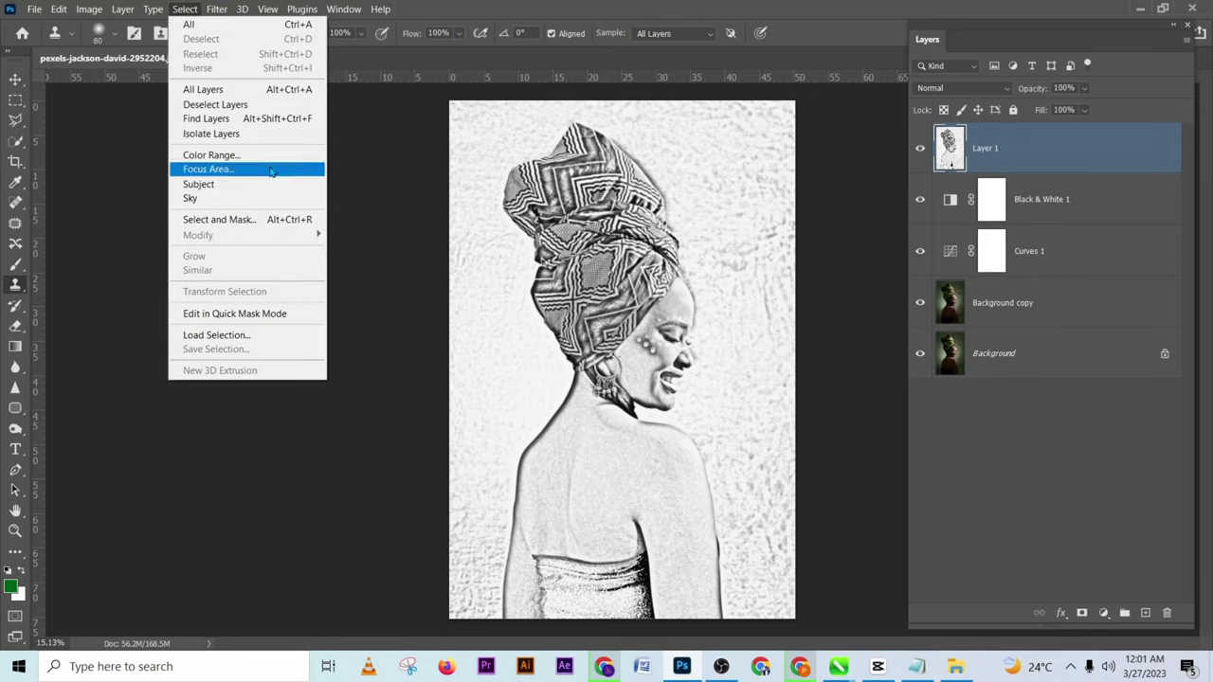
pyautogui.click(383, 241)
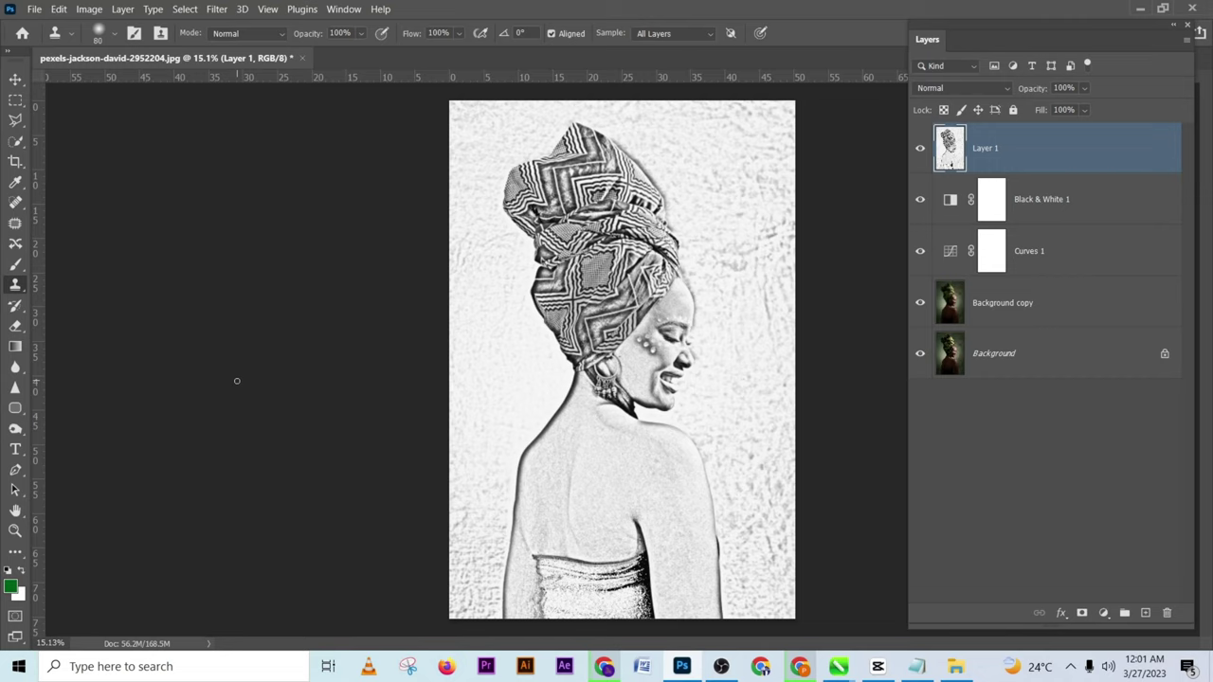
# - Stamp the sketch into Layer 2 and apply the Artistic Poster Edges filter from the Filter Gallery
pyautogui.hotkey('ctrl', 'shift', 'alt', 'e')
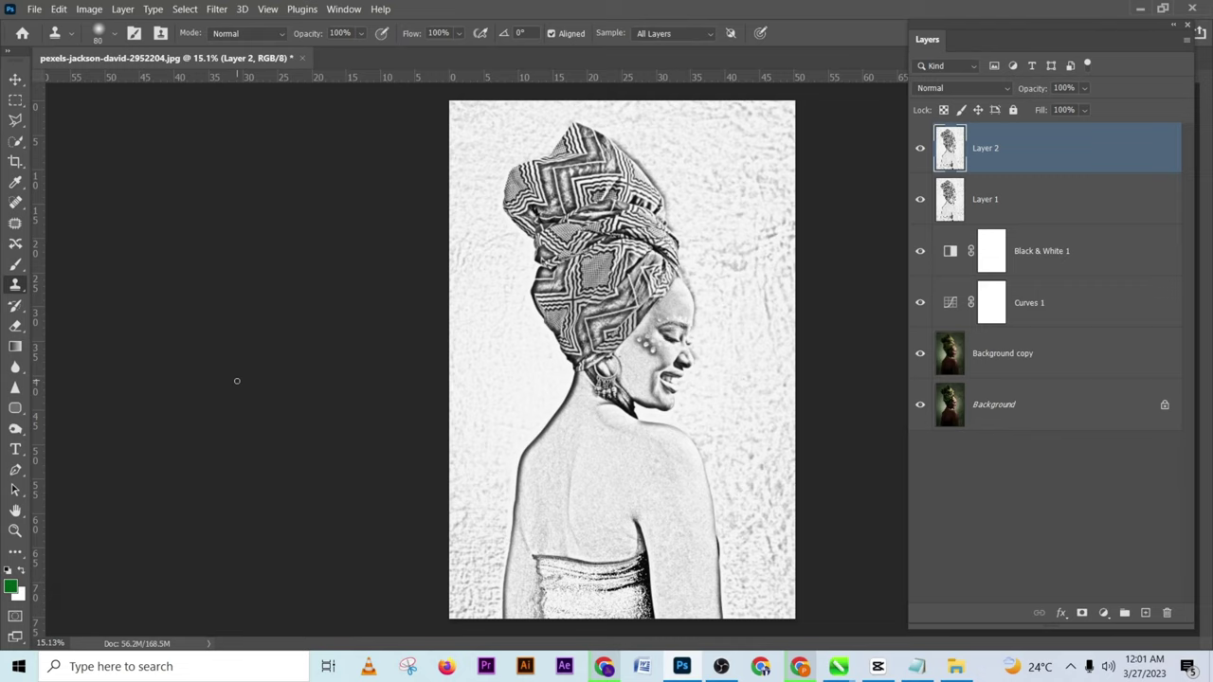
pyautogui.click(223, 11)
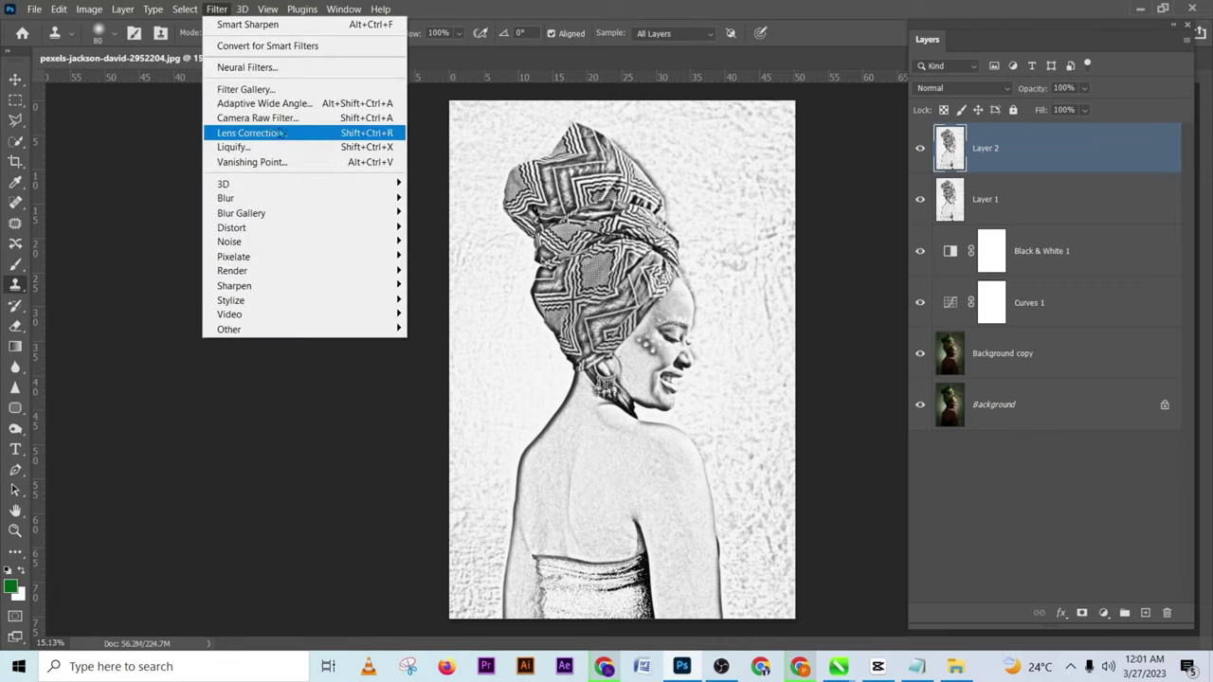
pyautogui.click(273, 91)
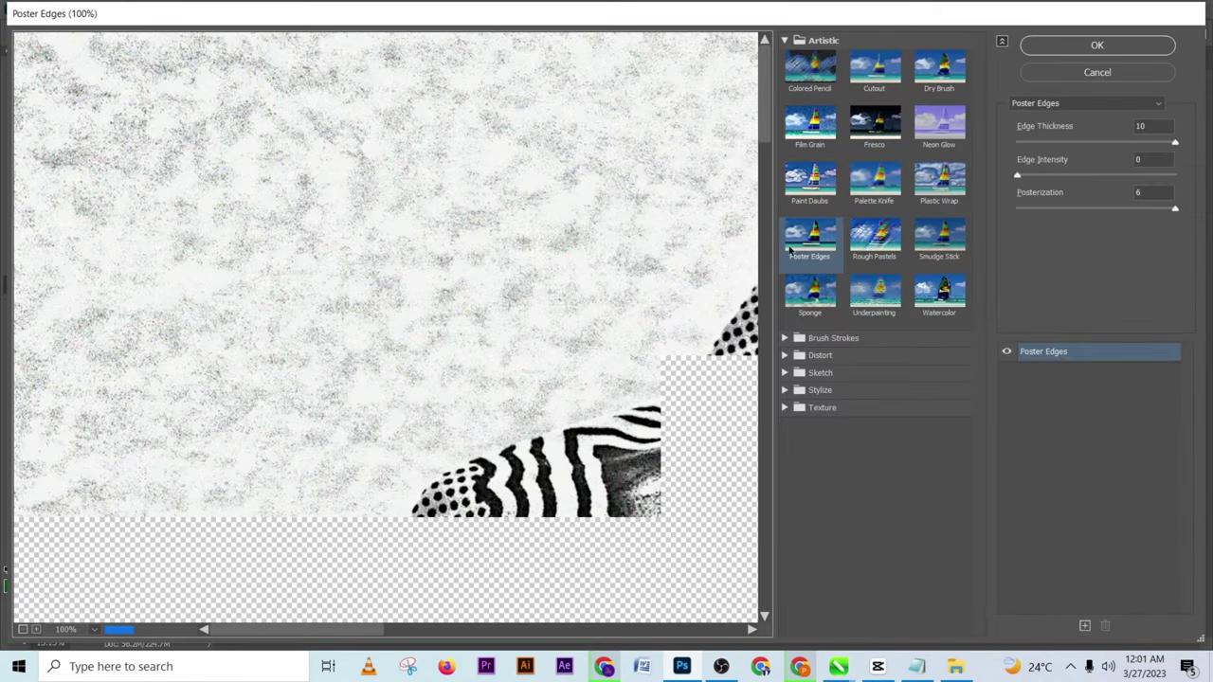
pyautogui.click(22, 629)
pyautogui.click(23, 629)
pyautogui.click(23, 629)
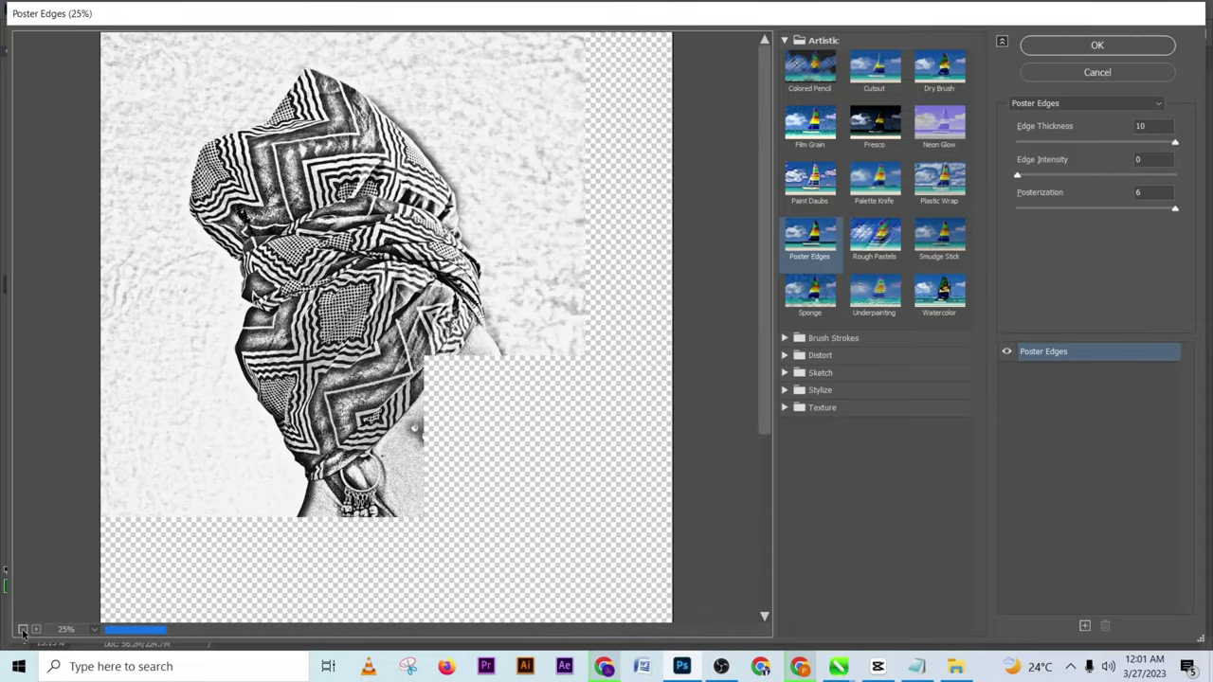
pyautogui.click(23, 630)
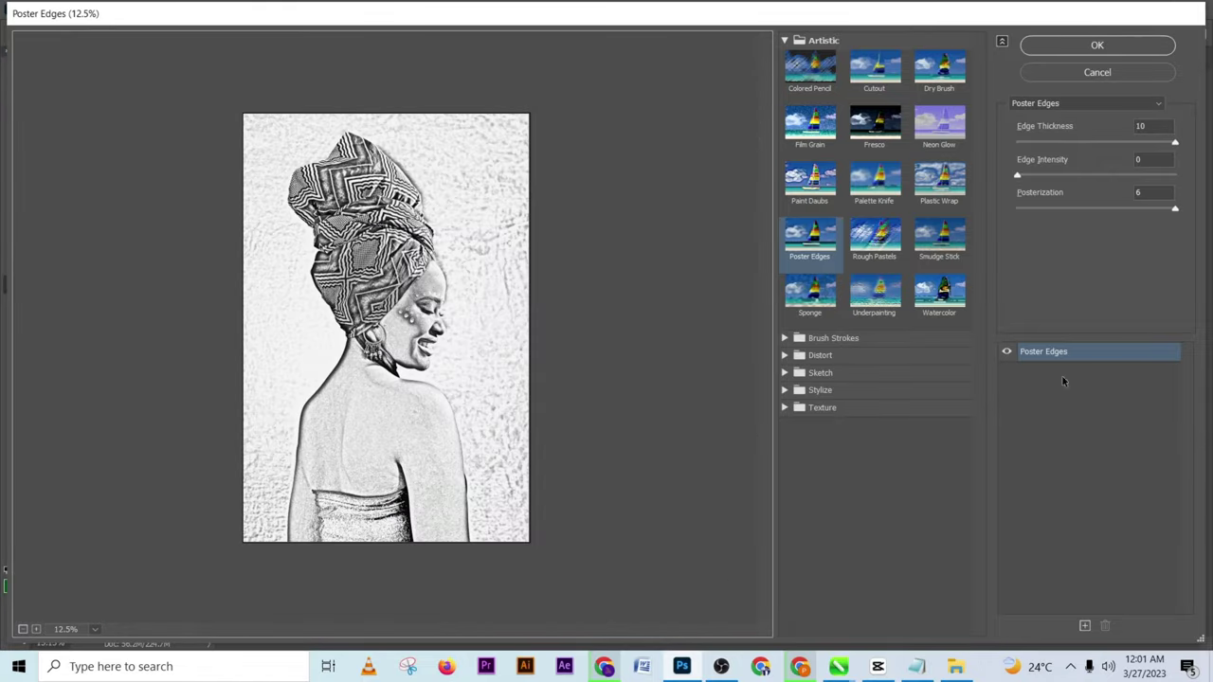
pyautogui.click(1096, 44)
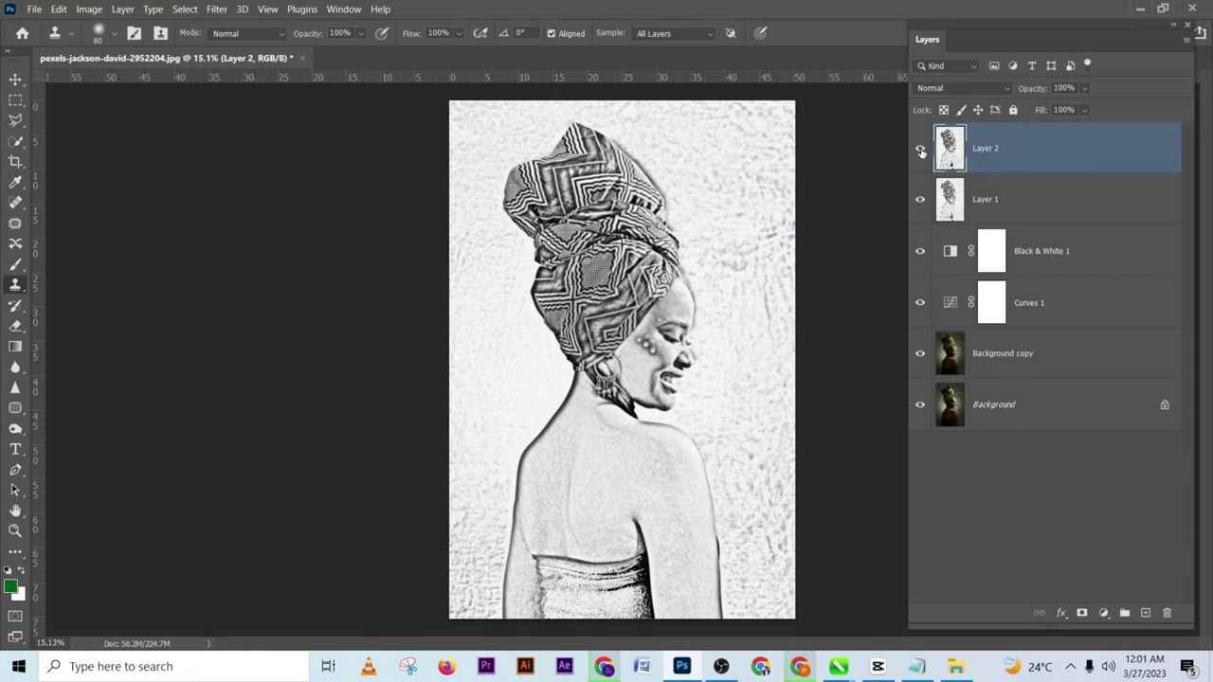
pyautogui.keyDown('alt'); pyautogui.click(923, 407); pyautogui.keyUp('alt')
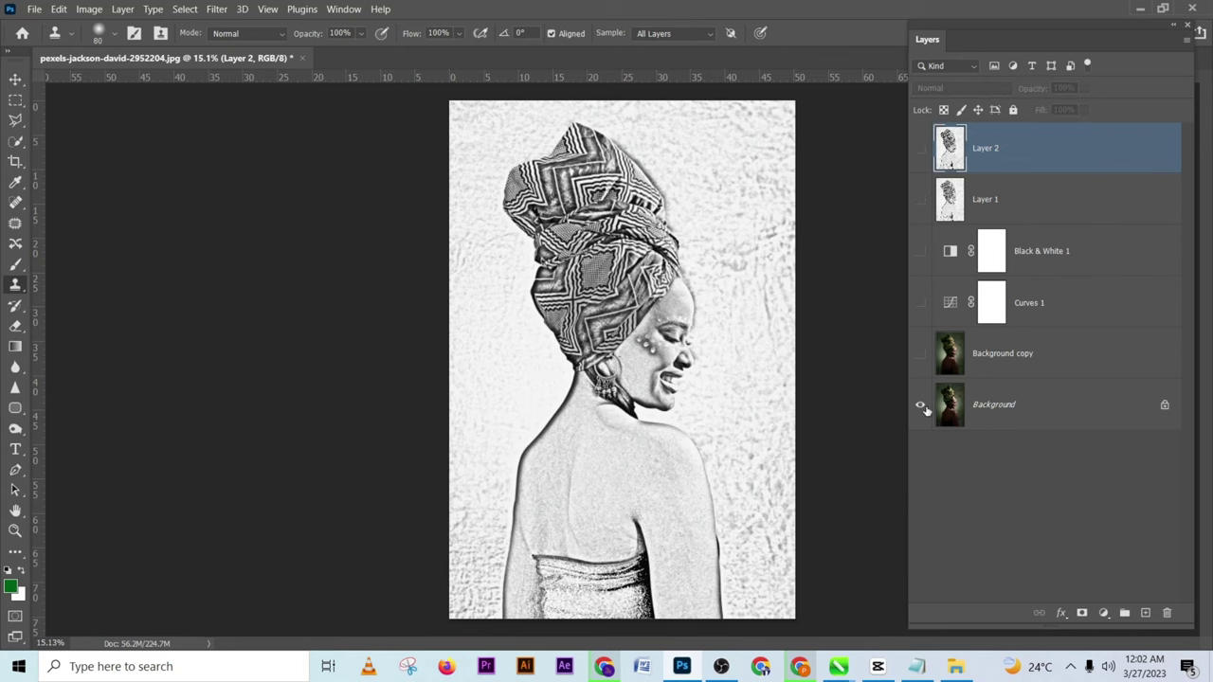
pyautogui.keyDown('alt'); pyautogui.click(921, 406); pyautogui.keyUp('alt')
pyautogui.keyDown('alt'); pyautogui.click(921, 406); pyautogui.keyUp('alt')
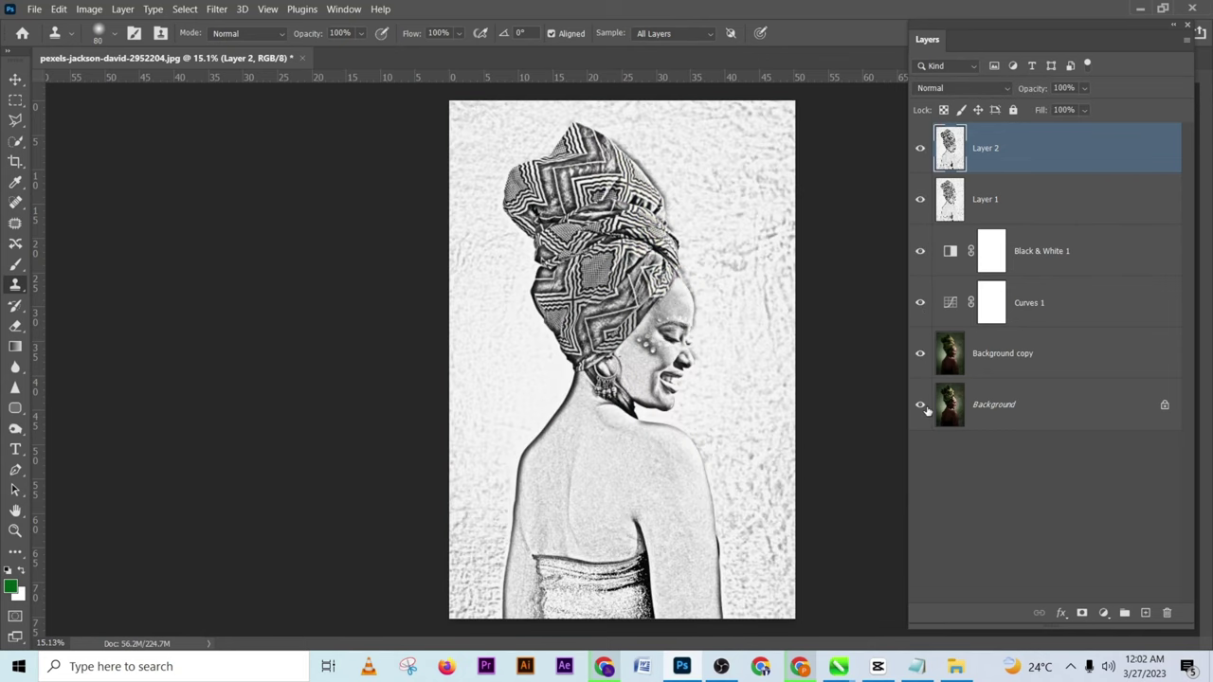